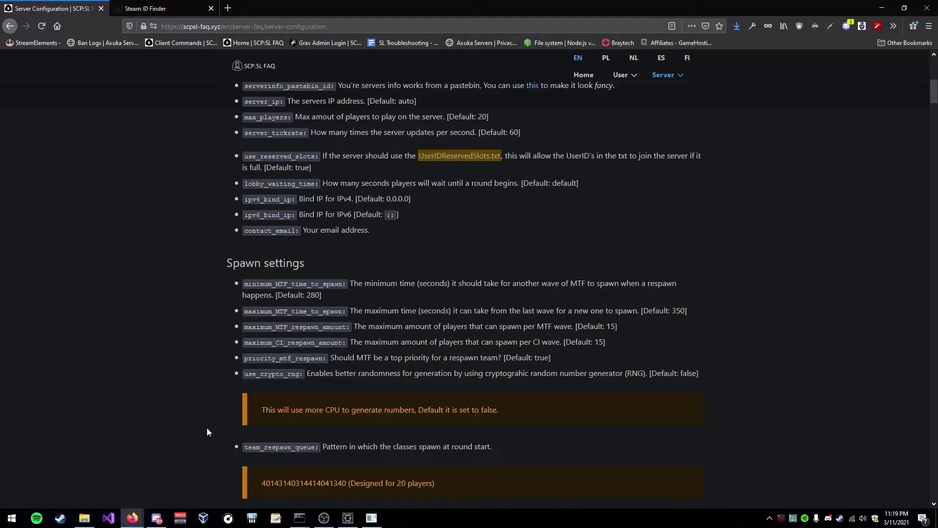
# Switch to File Explorer and open the 7777 folder inside the SCP Secret Laboratory config folder
pyautogui.click(84, 518)
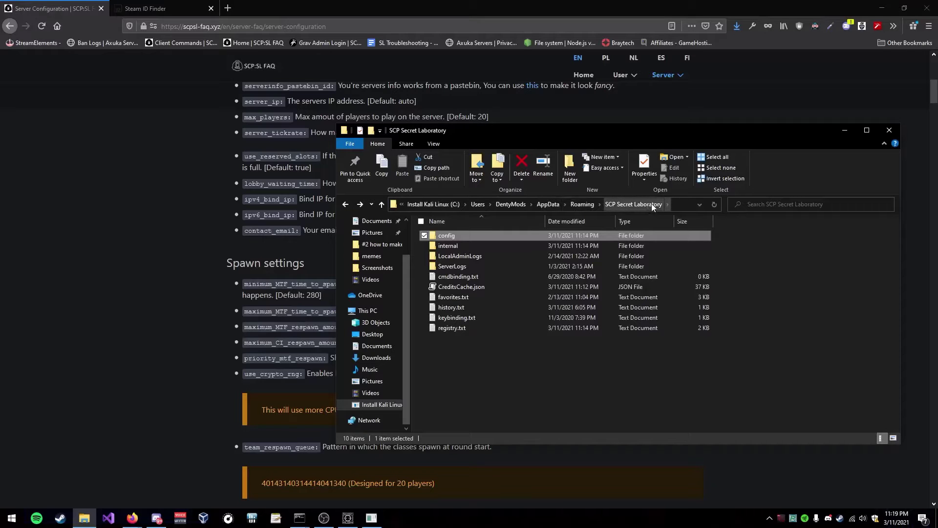
pyautogui.moveTo(635, 130); pyautogui.dragTo(553, 118)
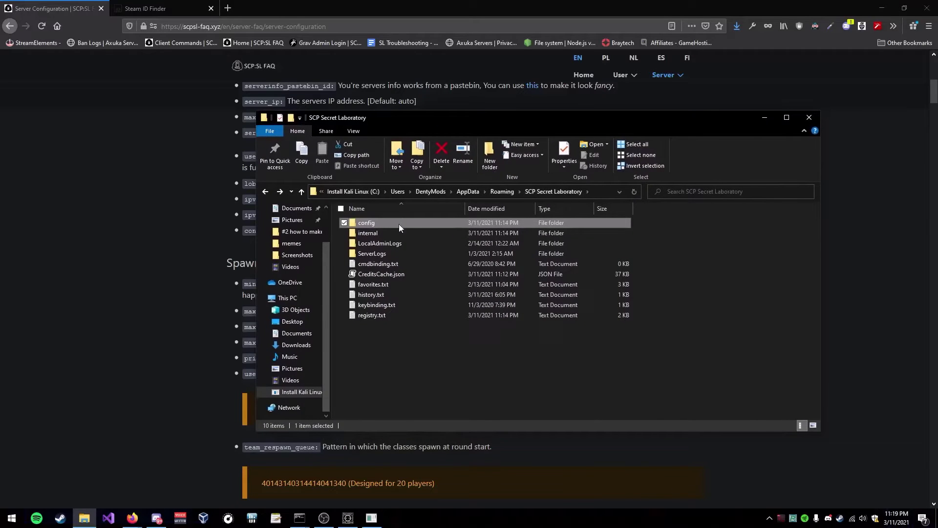
pyautogui.doubleClick(377, 224)
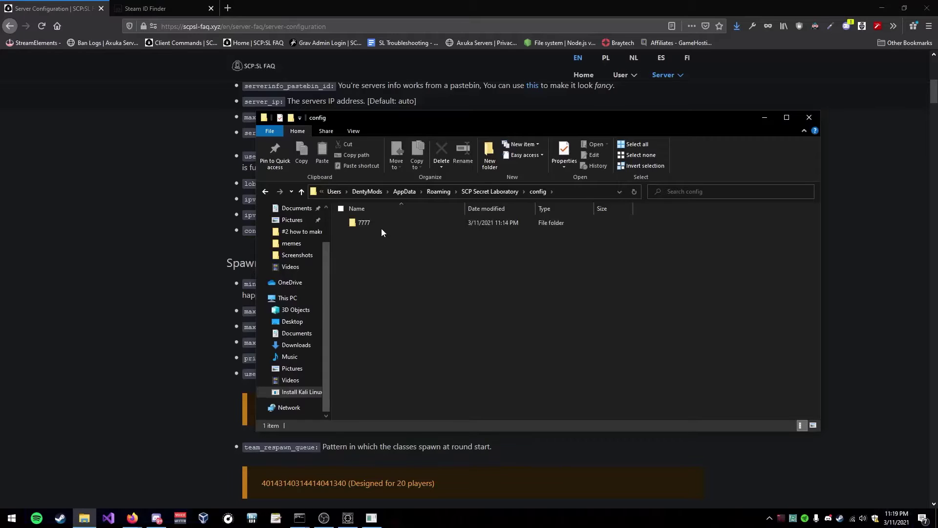
pyautogui.moveTo(377, 246)
pyautogui.mouseDown()
pyautogui.moveTo(444, 310)
pyautogui.moveTo(391, 253)
pyautogui.mouseUp()
pyautogui.click(372, 517)
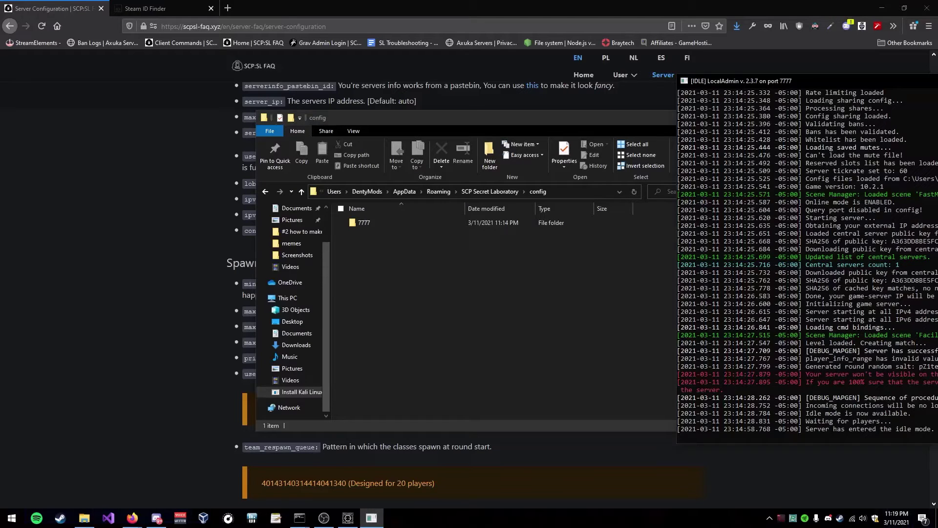
pyautogui.click(488, 300)
pyautogui.click(366, 227)
pyautogui.doubleClick(366, 223)
pyautogui.moveTo(437, 122); pyautogui.dragTo(388, 113)
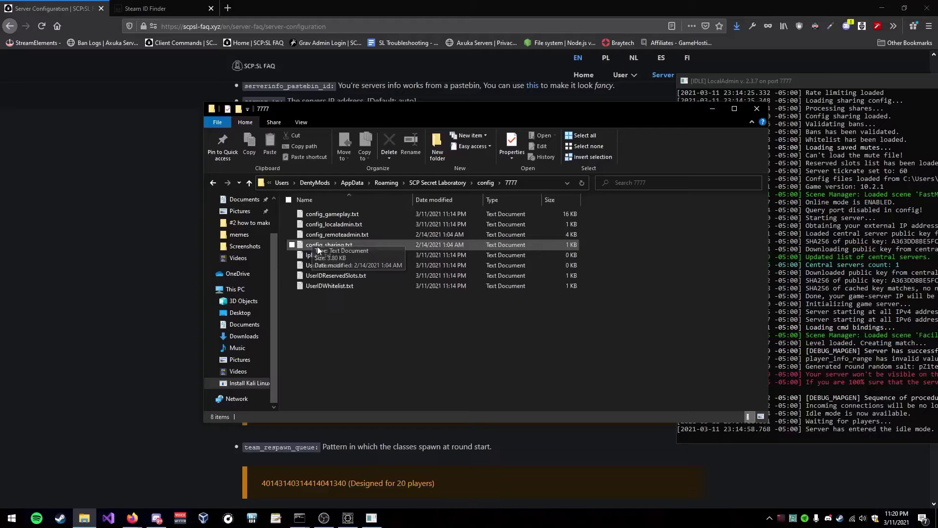
# Open config_remoteadmin.txt from the 7777 folder and look through its roles and permissions
pyautogui.doubleClick(351, 236)
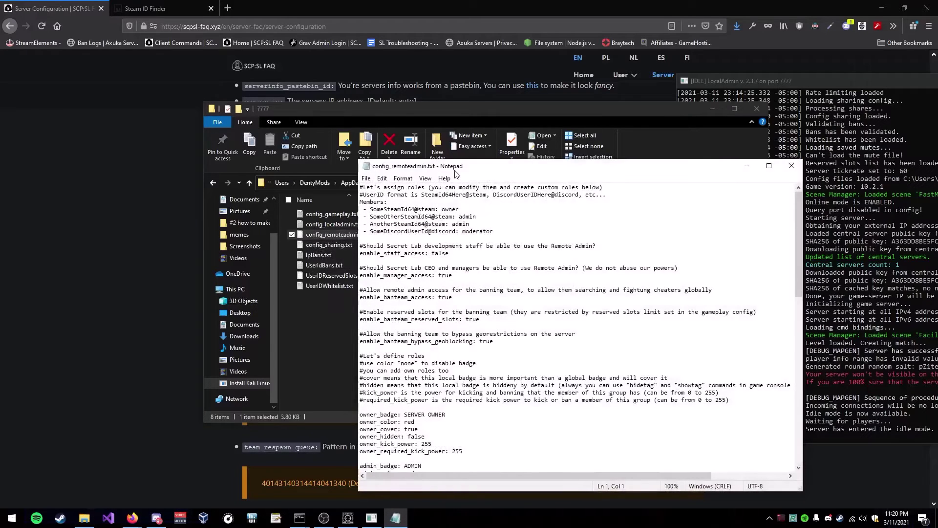
pyautogui.moveTo(455, 168); pyautogui.dragTo(355, 103)
pyautogui.moveTo(698, 421); pyautogui.dragTo(753, 471)
pyautogui.moveTo(373, 108); pyautogui.dragTo(337, 80)
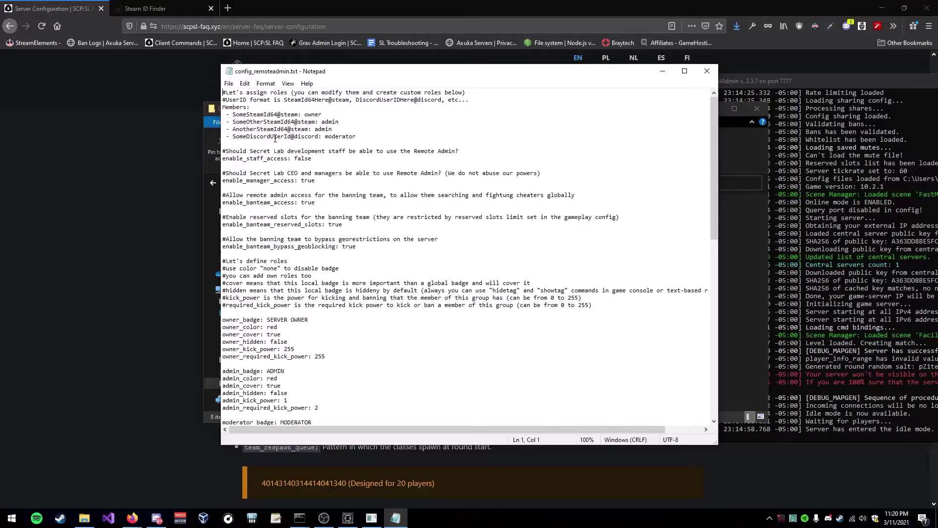
pyautogui.moveTo(714, 141); pyautogui.dragTo(711, 365)
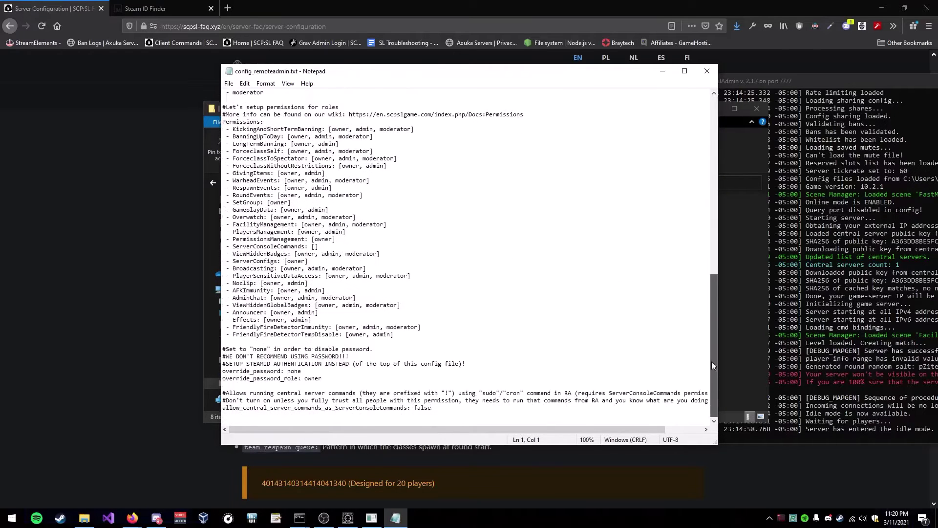
pyautogui.scroll(20, 400, 179)
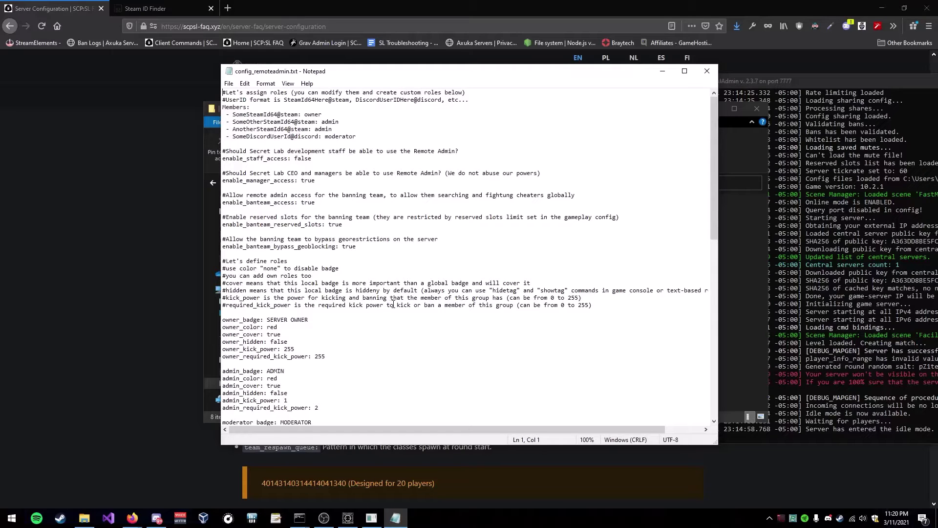
pyautogui.click(79, 215)
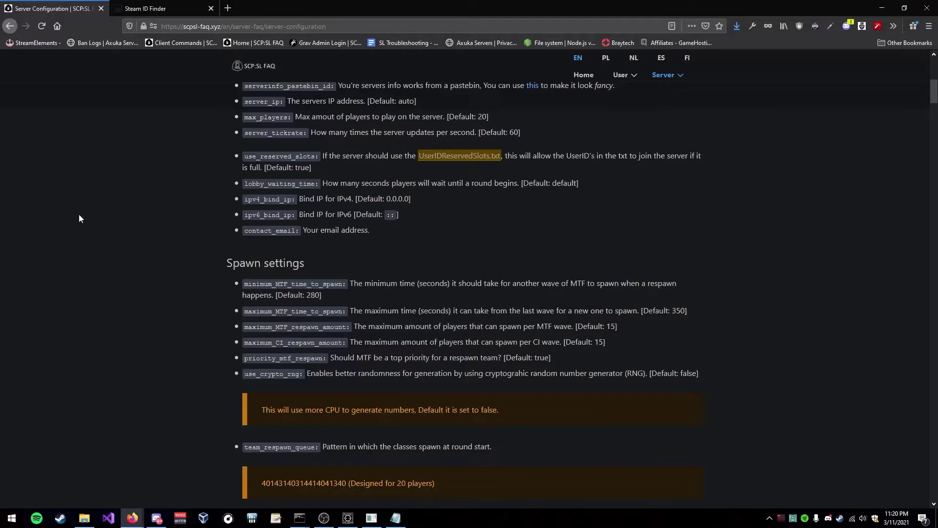
pyautogui.scroll(7, 241, 133)
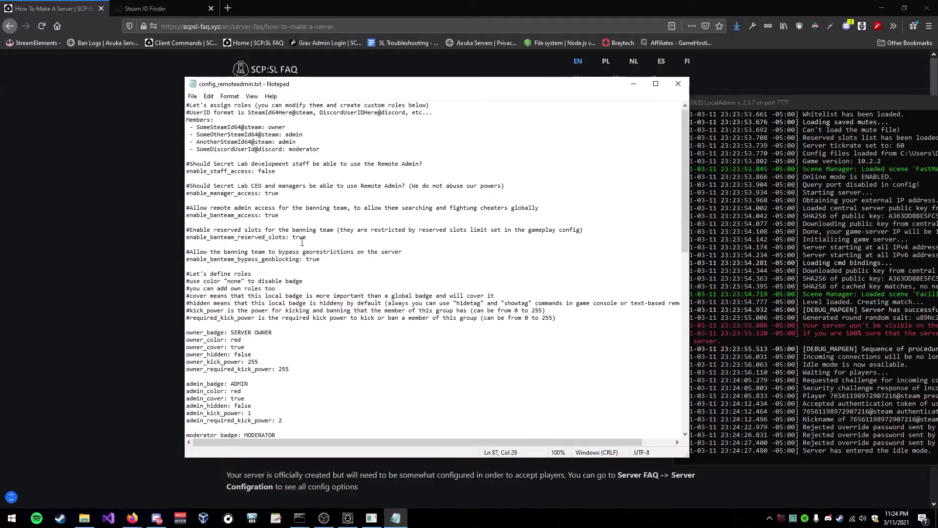
# Review the override password settings with their comments, and the owner, admin and moderator badge names in config_remoteadmin.txt
pyautogui.scroll(-19, 302, 242)
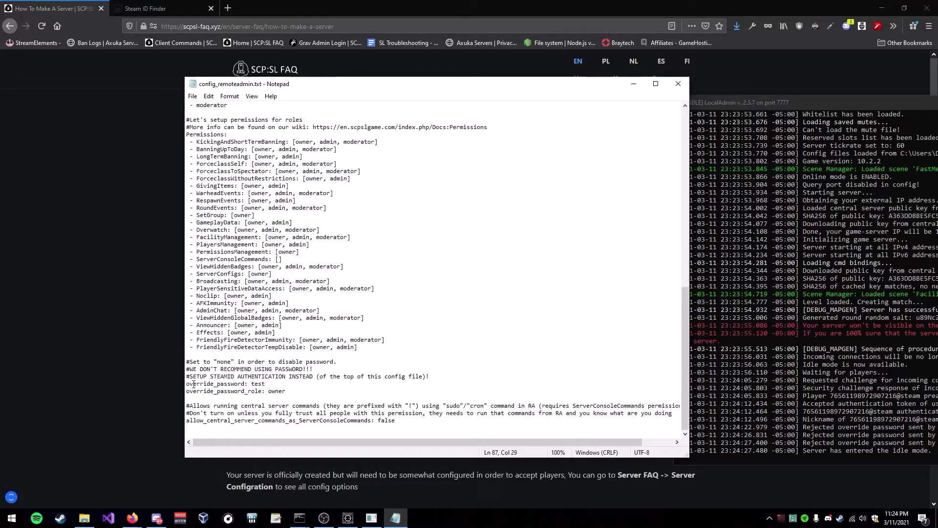
pyautogui.moveTo(190, 384); pyautogui.dragTo(327, 381)
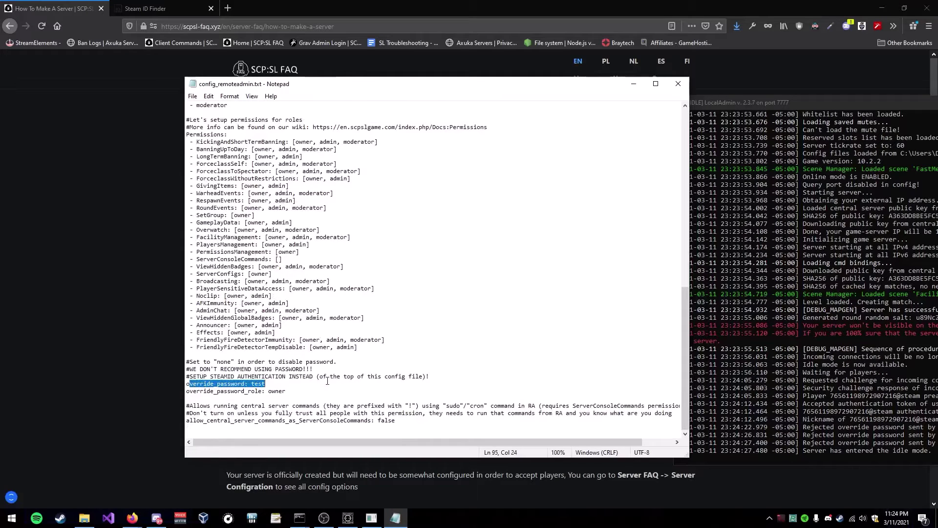
pyautogui.press('Up')
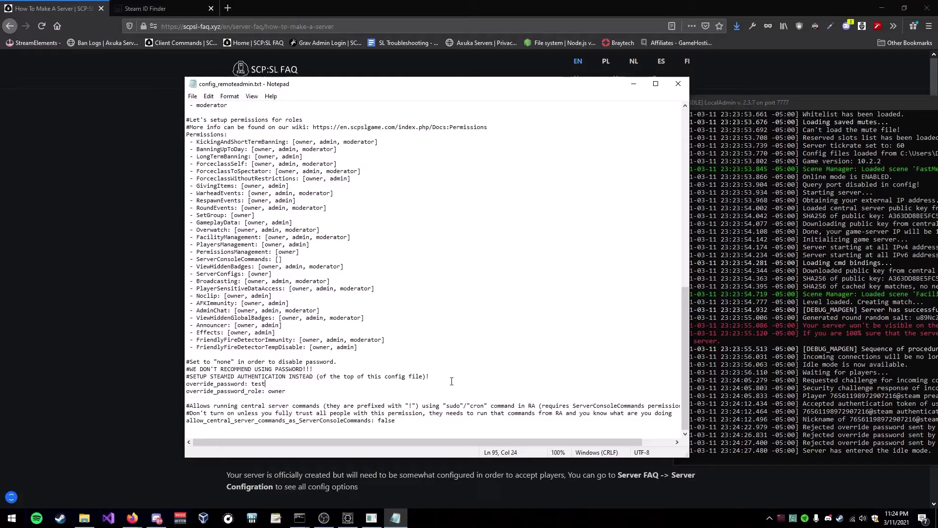
pyautogui.press('End')
pyautogui.hotkey('shift', 'Up')
pyautogui.hotkey('shift', 'Home')
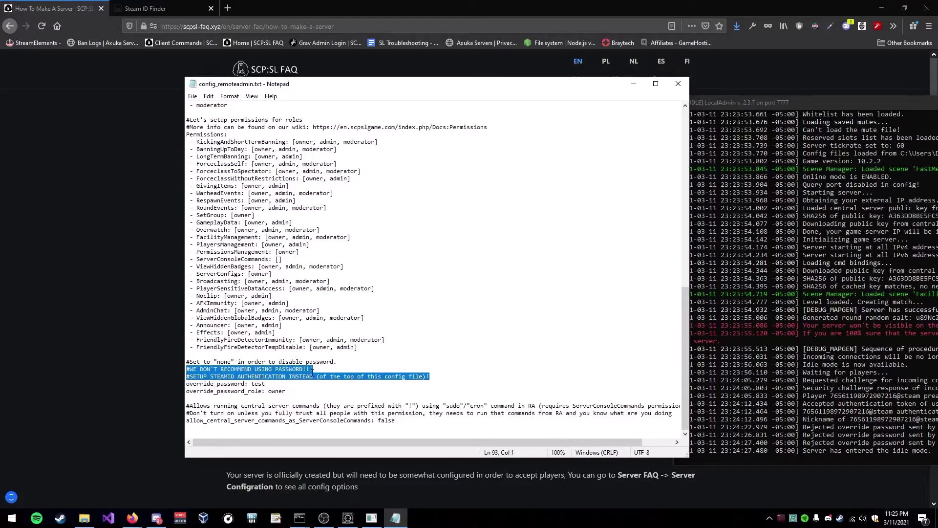
pyautogui.scroll(14, 313, 373)
pyautogui.scroll(5, 312, 372)
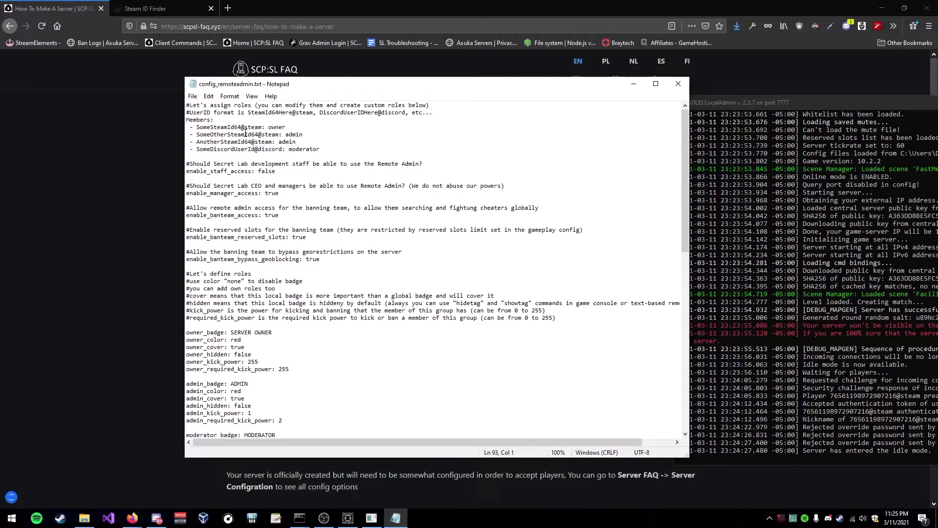
pyautogui.scroll(-6, 235, 345)
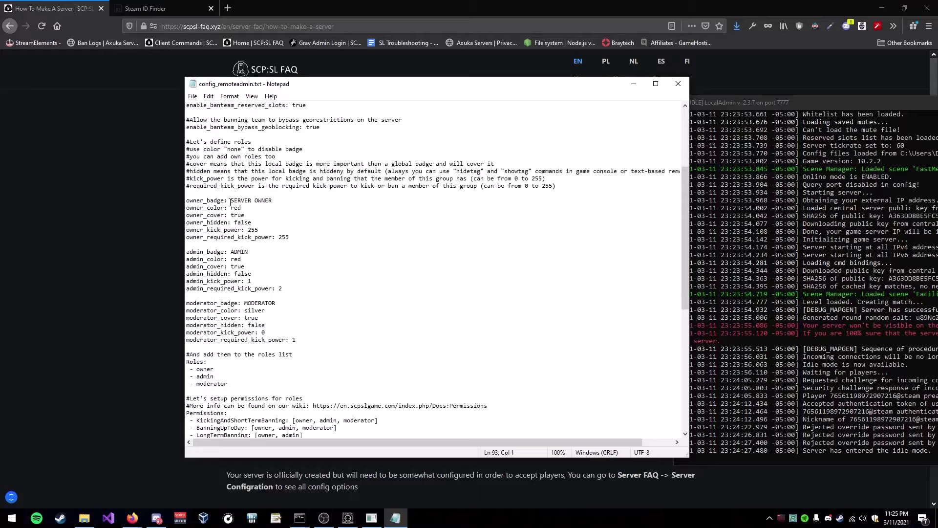
pyautogui.moveTo(231, 201); pyautogui.dragTo(302, 204)
pyautogui.moveTo(231, 251); pyautogui.dragTo(254, 254)
pyautogui.moveTo(244, 303); pyautogui.dragTo(276, 304)
pyautogui.scroll(6, 338, 315)
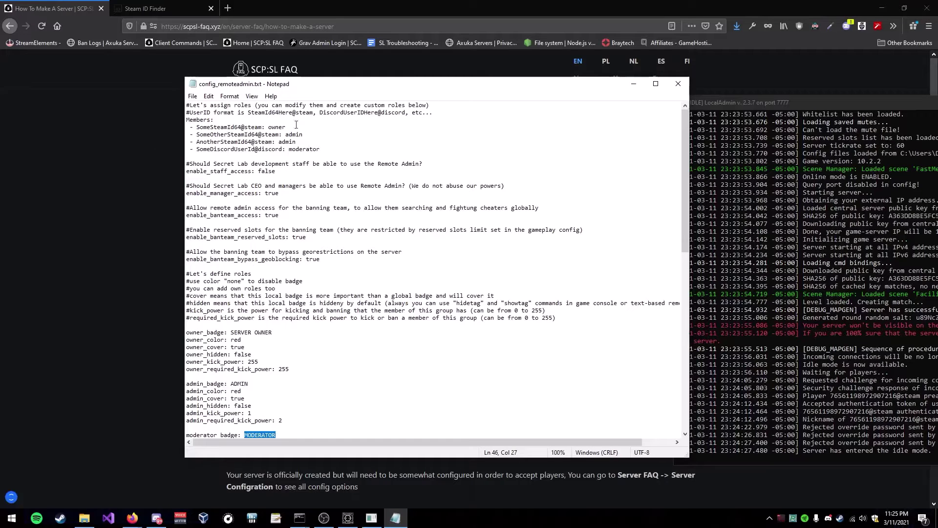
# Delete the two admin entries and the moderator entry from the Members list, keeping the owner entry
pyautogui.moveTo(320, 149); pyautogui.dragTo(184, 132)
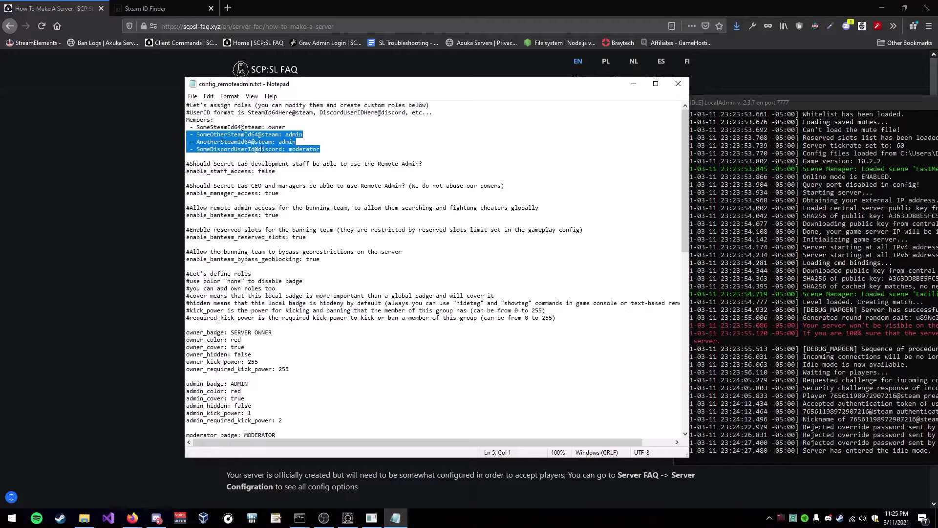
pyautogui.press('Delete')
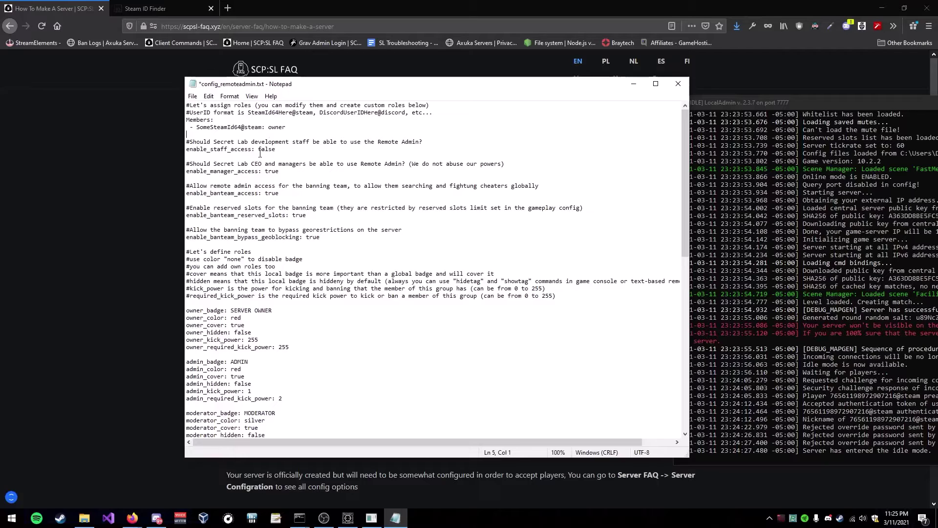
# Clear the placeholder ID from the owner entry, trying steamid and discordid@discord in its place
pyautogui.moveTo(240, 129); pyautogui.dragTo(284, 129)
pyautogui.moveTo(197, 129); pyautogui.dragTo(261, 129)
pyautogui.write('steamid')
pyautogui.press('BackSpace')
pyautogui.press('BackSpace')
pyautogui.press('BackSpace')
pyautogui.press('BackSpace')
pyautogui.press('BackSpace')
pyautogui.press('BackSpace')
pyautogui.press('BackSpace')
pyautogui.write('discordid@discord')
pyautogui.hotkey('ctrl', 'BackSpace')
pyautogui.hotkey('ctrl', 'BackSpace')
pyautogui.hotkey('ctrl', 'BackSpace')
pyautogui.write('steam64id@steam')
pyautogui.press('Left')
pyautogui.press('Left')
pyautogui.press('Left')
pyautogui.press('Left')
pyautogui.press('Left')
pyautogui.press('Left')
pyautogui.press('BackSpace')
pyautogui.press('BackSpace')
pyautogui.press('BackSpace')
pyautogui.press('BackSpace')
pyautogui.press('BackSpace')
pyautogui.press('BackSpace')
pyautogui.press('BackSpace')
pyautogui.press('BackSpace')
pyautogui.press('BackSpace')
# Look up the server owner's Steam account on Steam ID Finder and copy its steamID64 (Dec) value
pyautogui.click(161, 9)
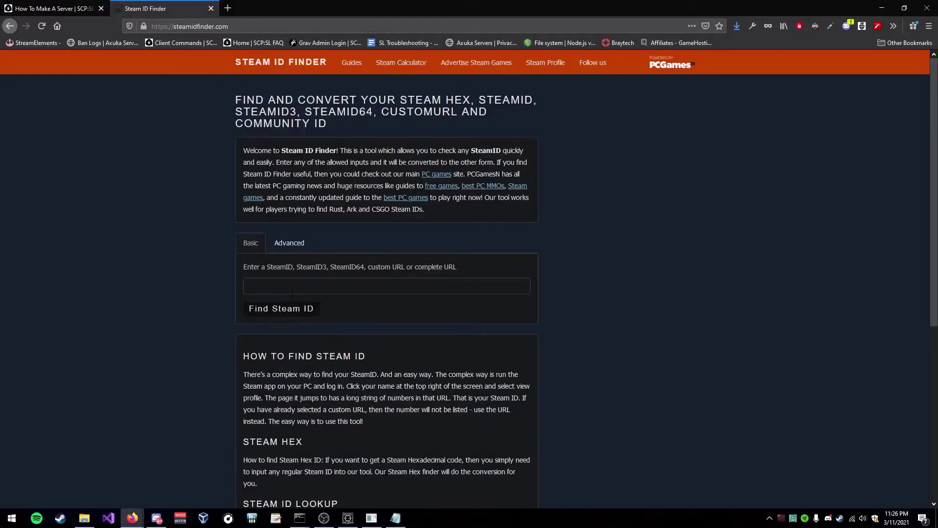
pyautogui.write('dentymods')
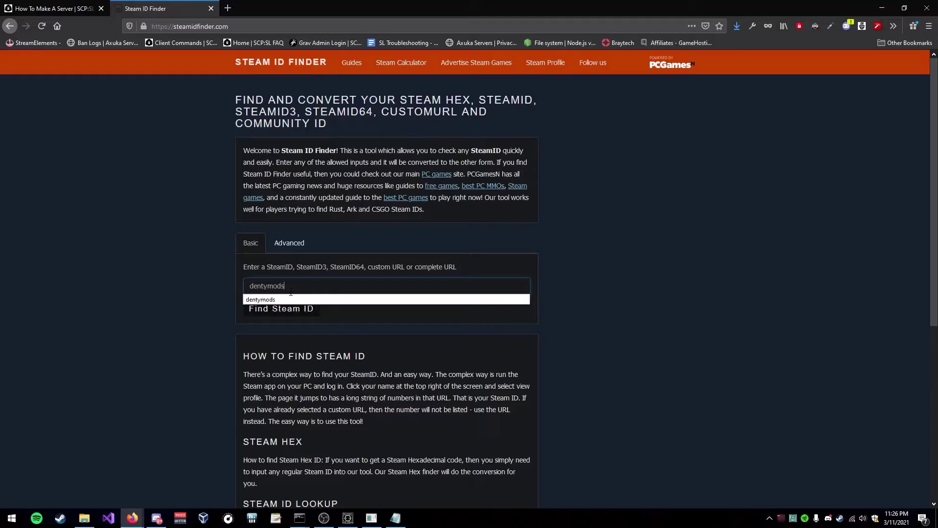
pyautogui.click(263, 312)
pyautogui.click(263, 312)
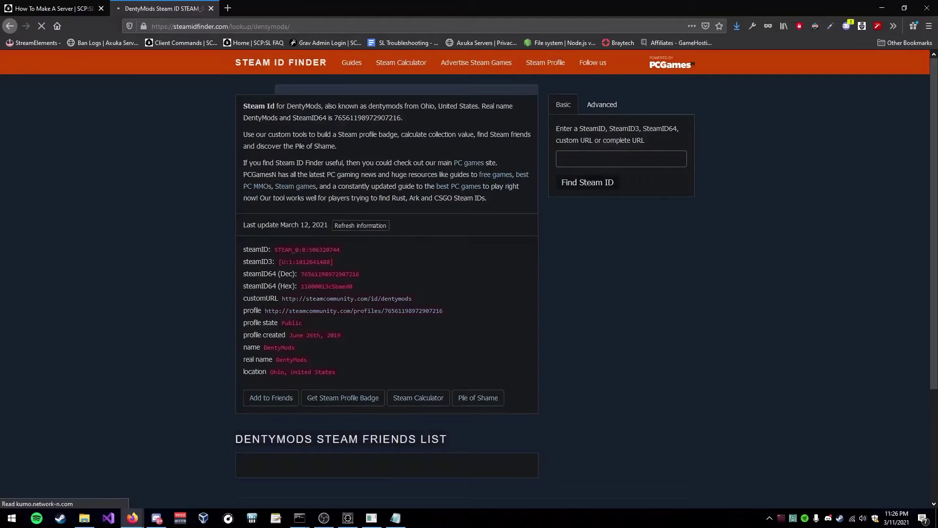
pyautogui.doubleClick(279, 378)
pyautogui.doubleClick(326, 317)
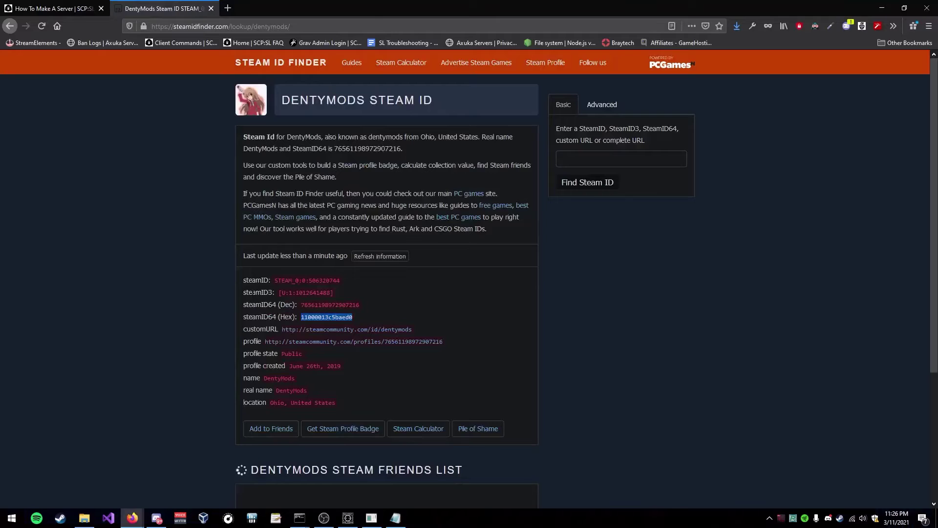
pyautogui.doubleClick(318, 305)
pyautogui.hotkey('ctrl', 'c')
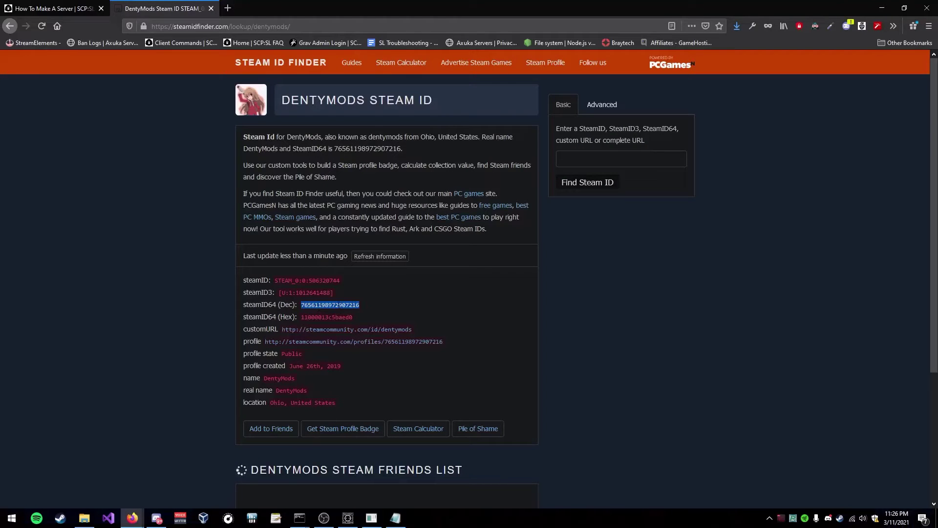
pyautogui.click(395, 518)
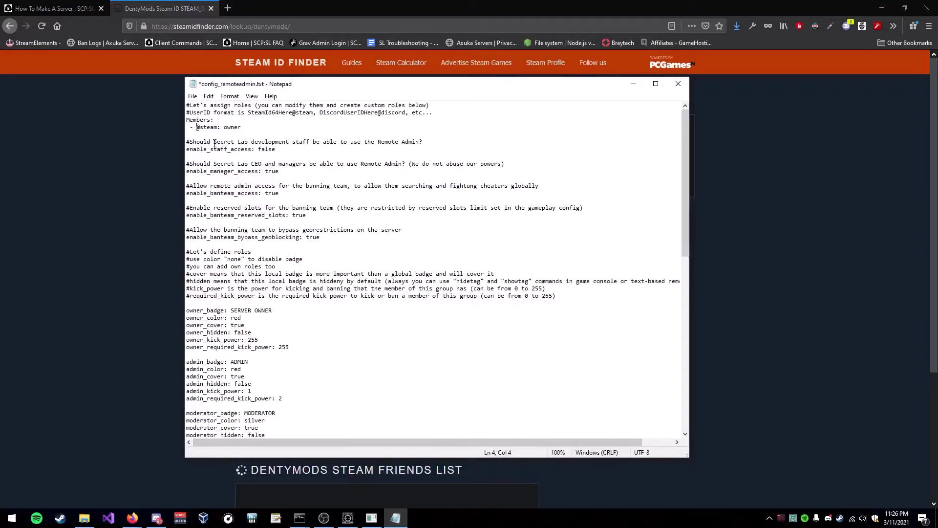
pyautogui.hotkey('ctrl', 'v')
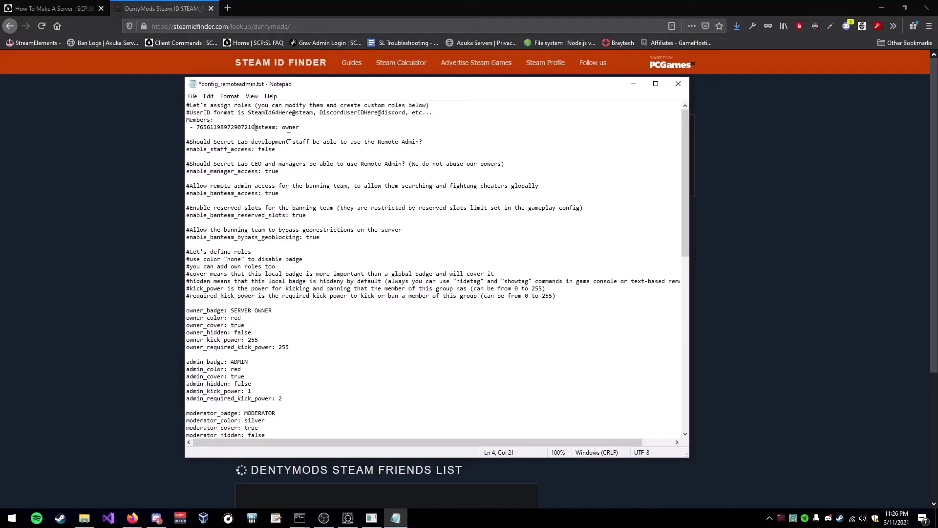
pyautogui.hotkey('ctrl', 's')
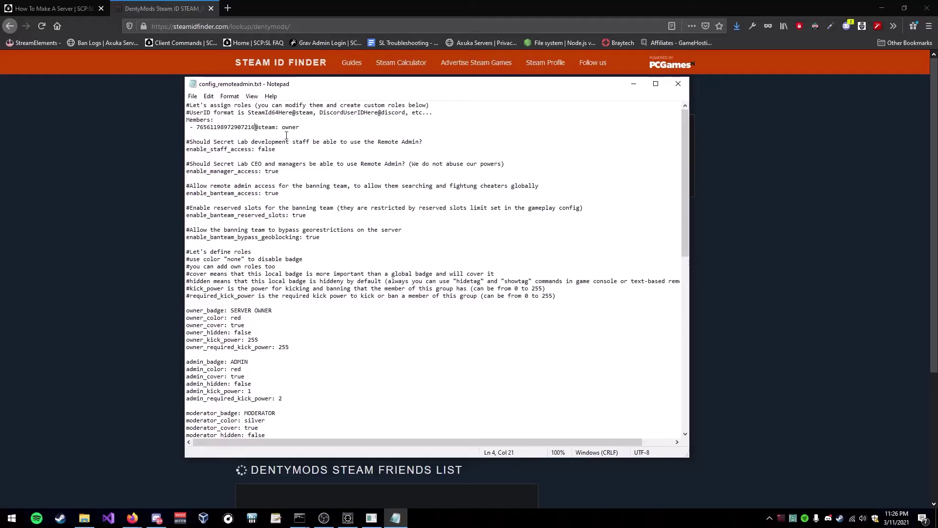
pyautogui.moveTo(186, 128); pyautogui.dragTo(197, 129)
pyautogui.click(198, 128)
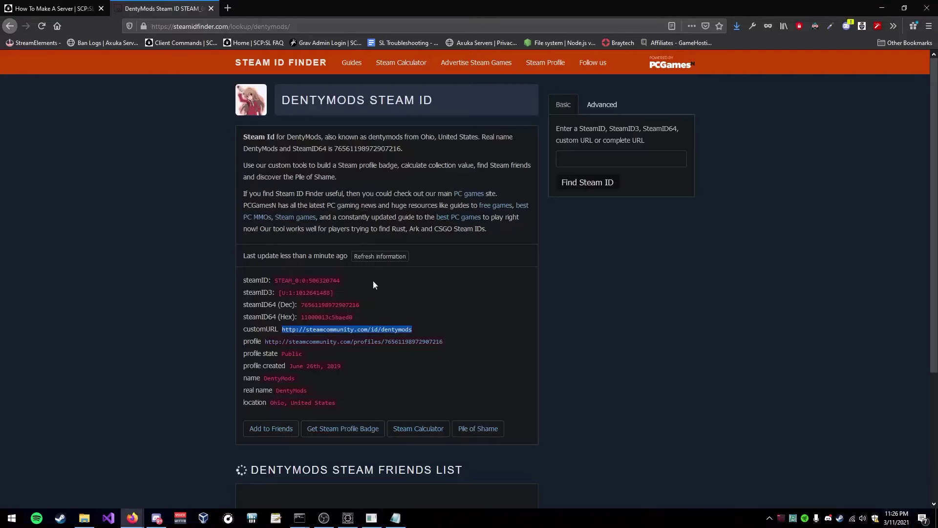
# Switch to SCP: Secret Laboratory and connect directly to the server at localhost
pyautogui.click(347, 516)
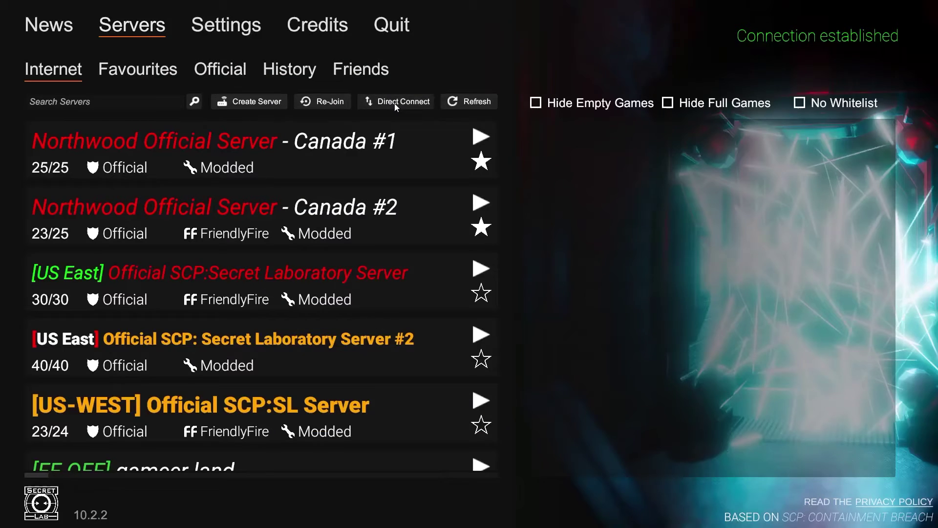
pyautogui.click(394, 104)
pyautogui.click(467, 259)
pyautogui.write('localhost')
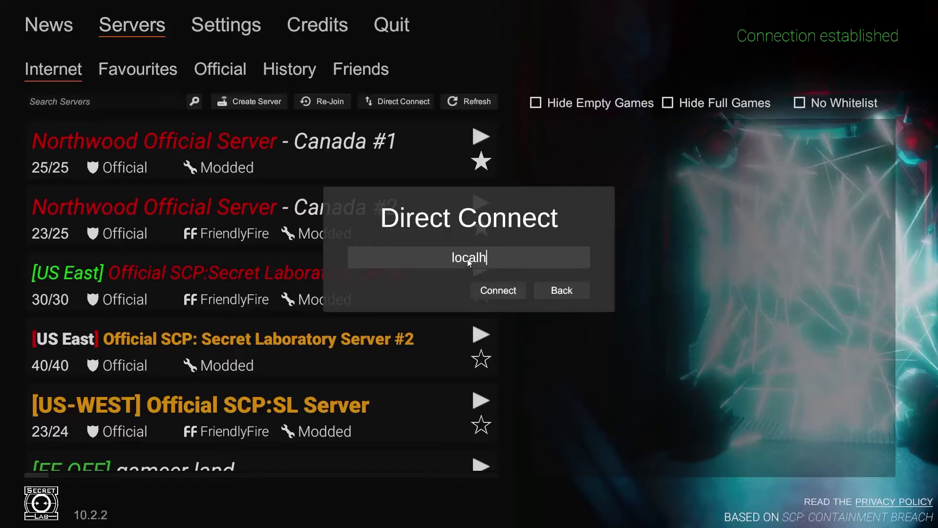
pyautogui.click(517, 289)
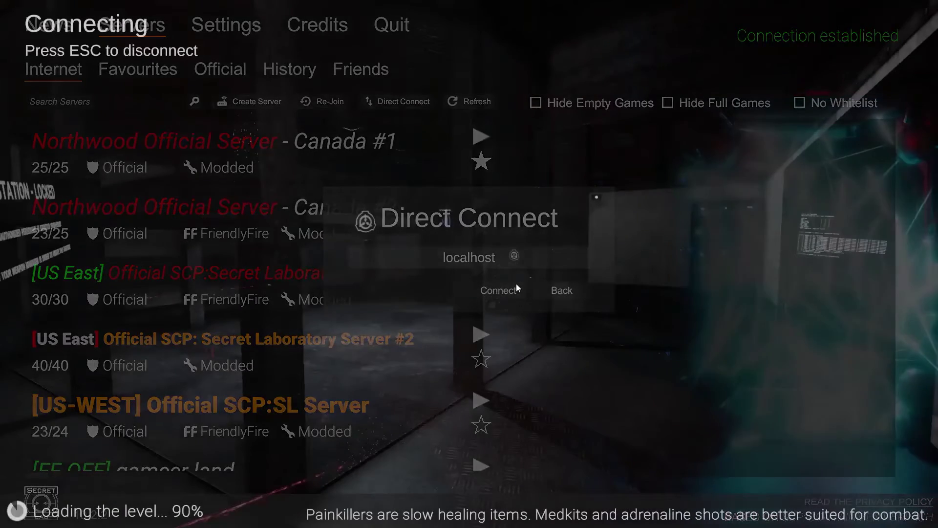
# Check the LocalAdmin server console, return to the game and open the Remote Admin panel
pyautogui.hotkey('alt', 'Tab')
pyautogui.hotkey('alt', 'Tab')
pyautogui.hotkey('alt', 'Tab')
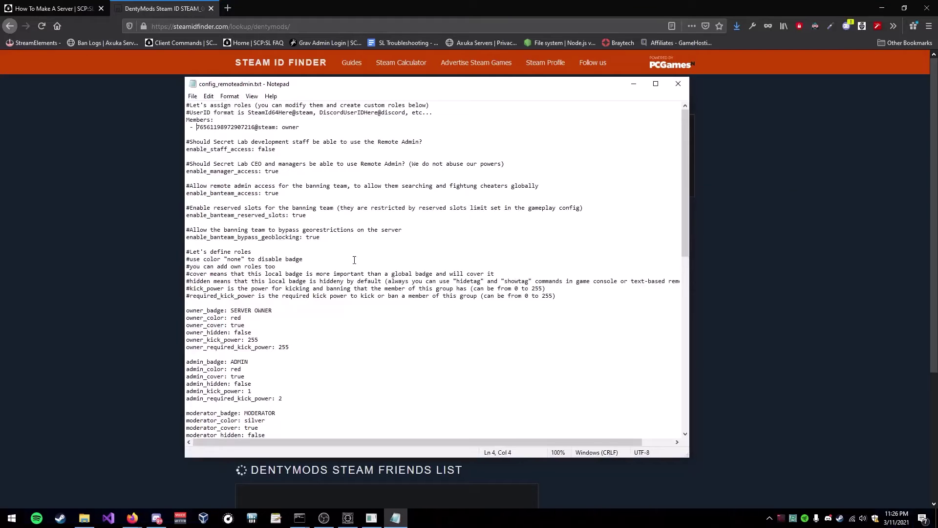
pyautogui.click(354, 518)
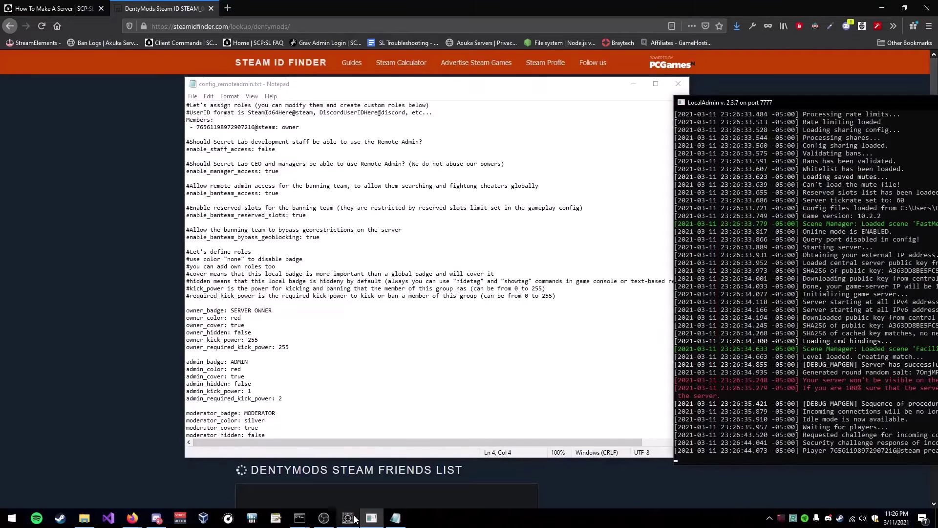
pyautogui.hotkey('alt', 'Tab')
pyautogui.press('m')
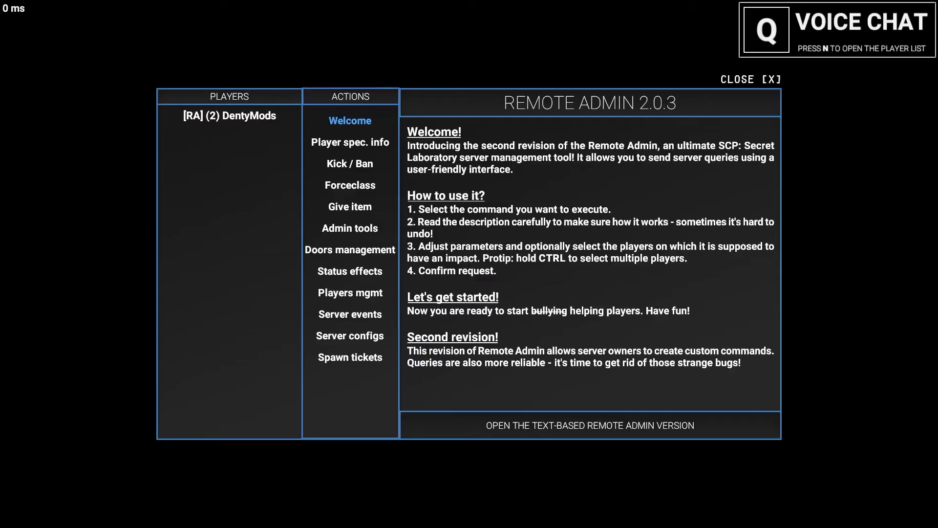
# Check the owner's badge in the in-game player list and compare it with the owner role block in config_remoteadmin.txt
pyautogui.press('m')
pyautogui.press('n')
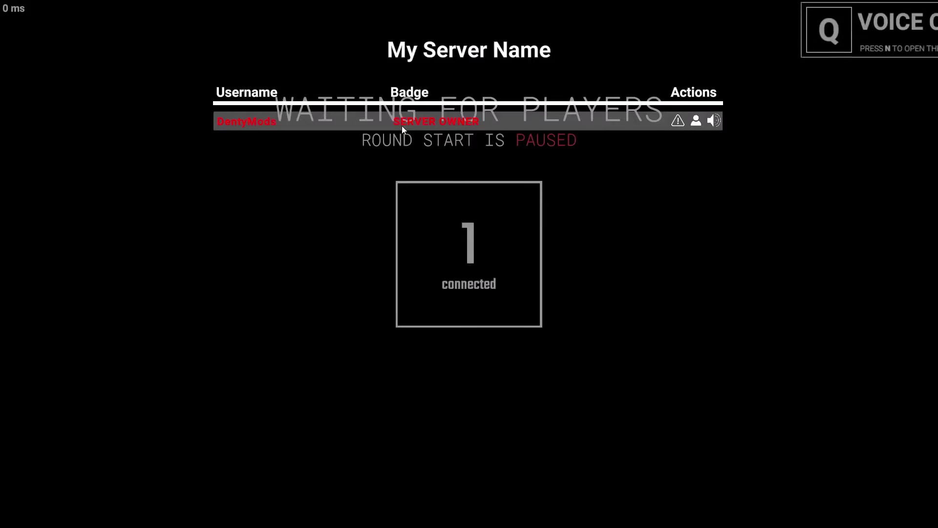
pyautogui.hotkey('alt', 'Tab')
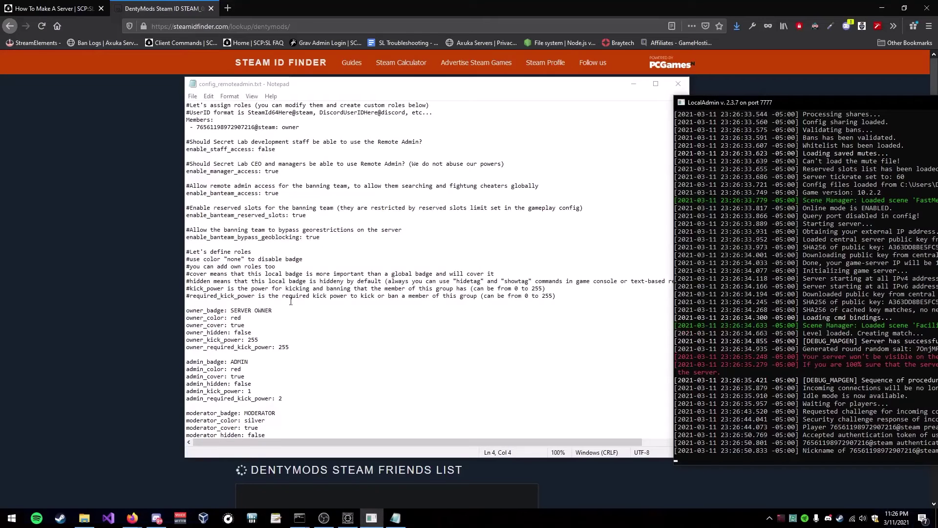
pyautogui.click(291, 302)
pyautogui.moveTo(303, 348); pyautogui.dragTo(194, 303)
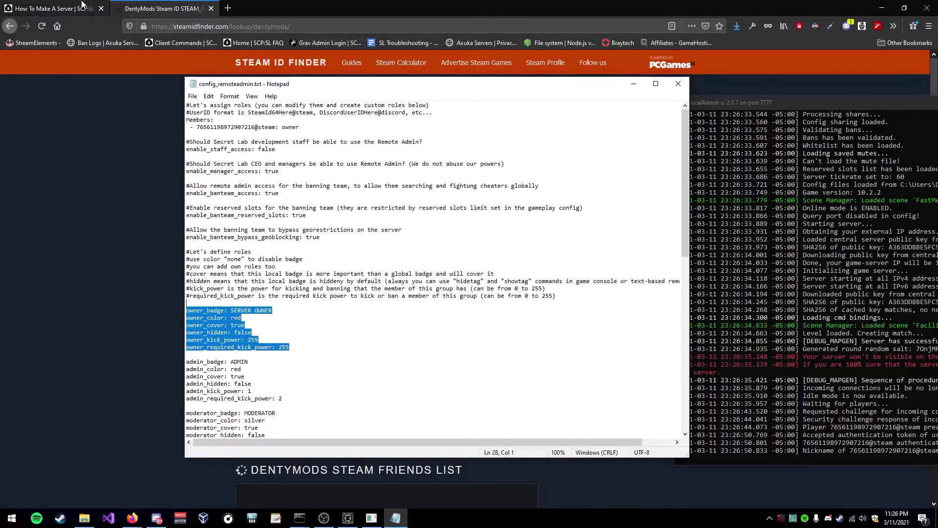
# Open the SCP:SL FAQ Server Configuration page and review its Remote Admin Config section, including role assignment and badge colors
pyautogui.click(49, 8)
pyautogui.click(664, 78)
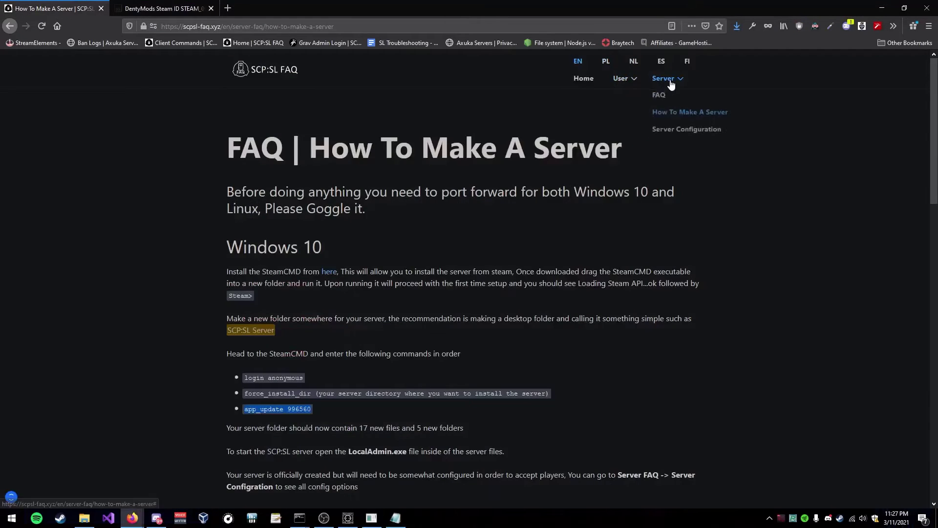
pyautogui.click(677, 129)
pyautogui.scroll(-15, 318, 136)
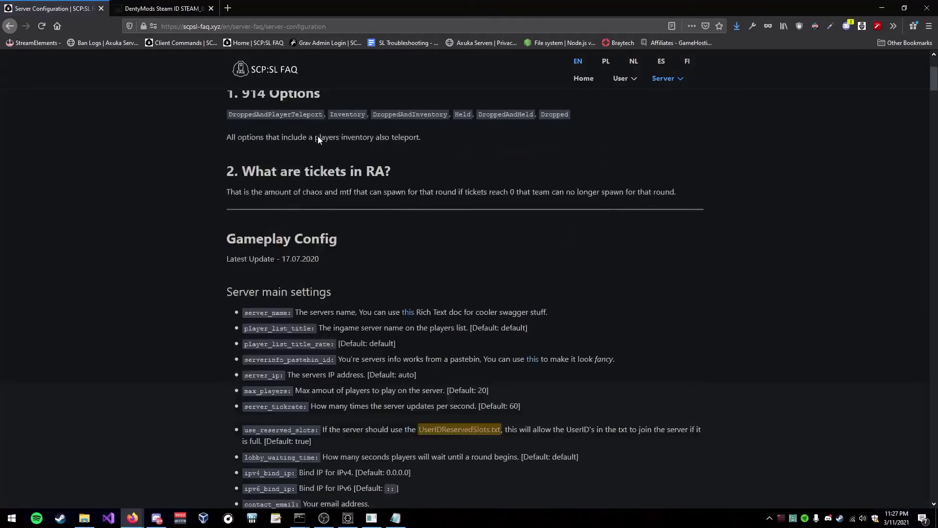
pyautogui.moveTo(925, 111); pyautogui.dragTo(930, 398)
pyautogui.moveTo(216, 120); pyautogui.dragTo(388, 142)
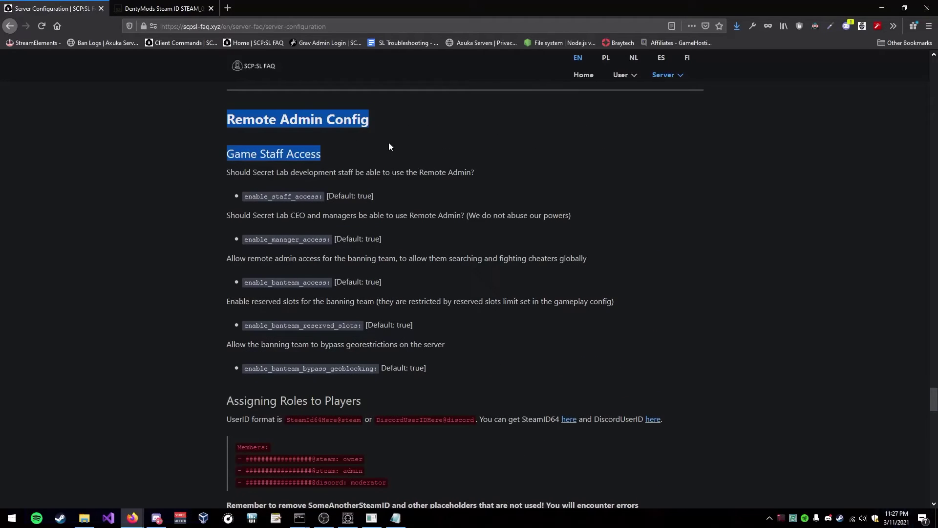
pyautogui.moveTo(216, 159); pyautogui.dragTo(372, 457)
pyautogui.scroll(-6, 359, 293)
pyautogui.click(385, 474)
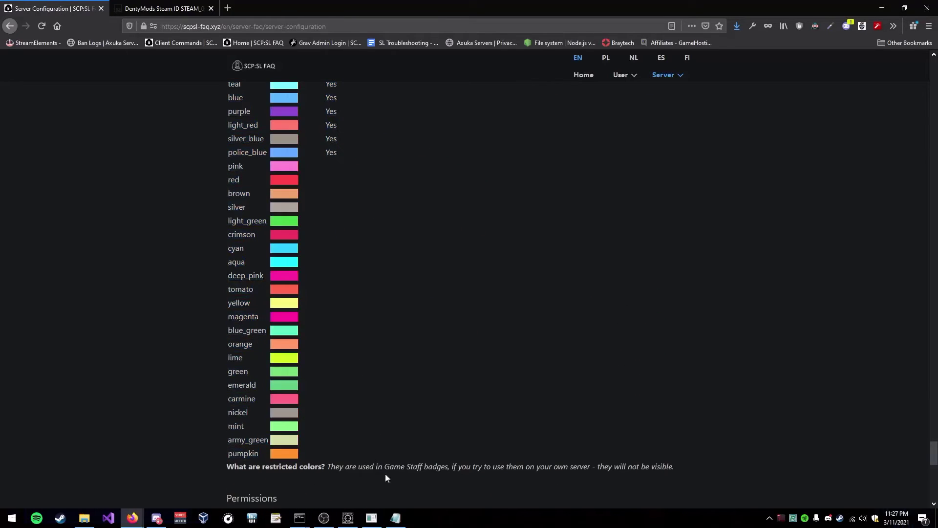
# Return to config_remoteadmin.txt and examine the Permissions list for the owner, admin and moderator roles
pyautogui.click(395, 520)
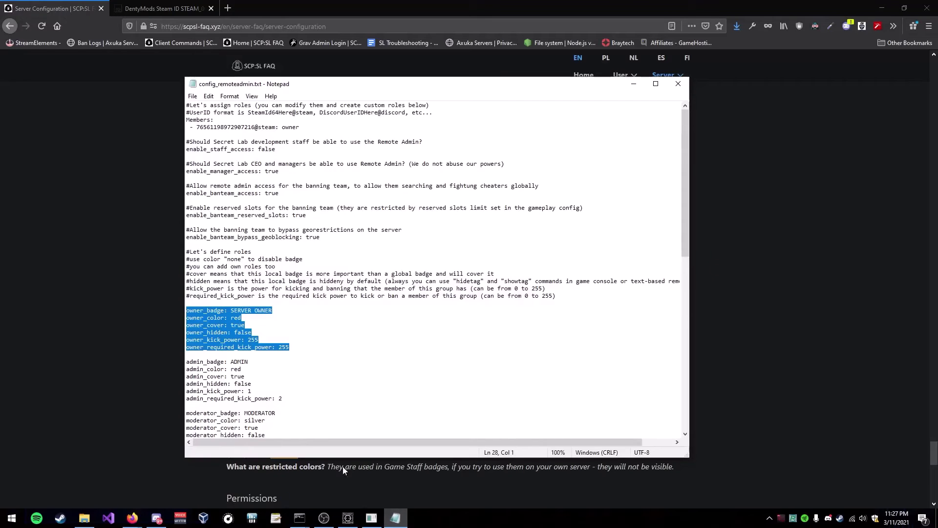
pyautogui.click(306, 358)
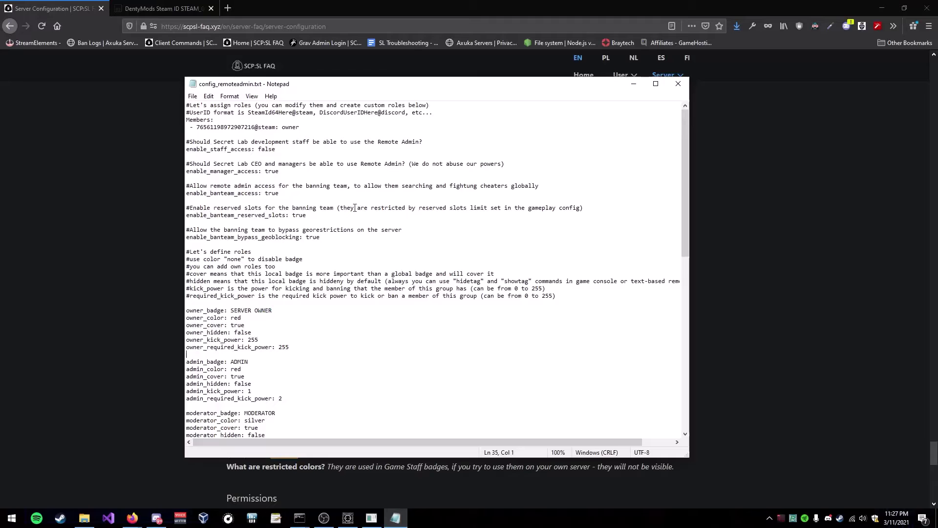
pyautogui.scroll(-18, 355, 207)
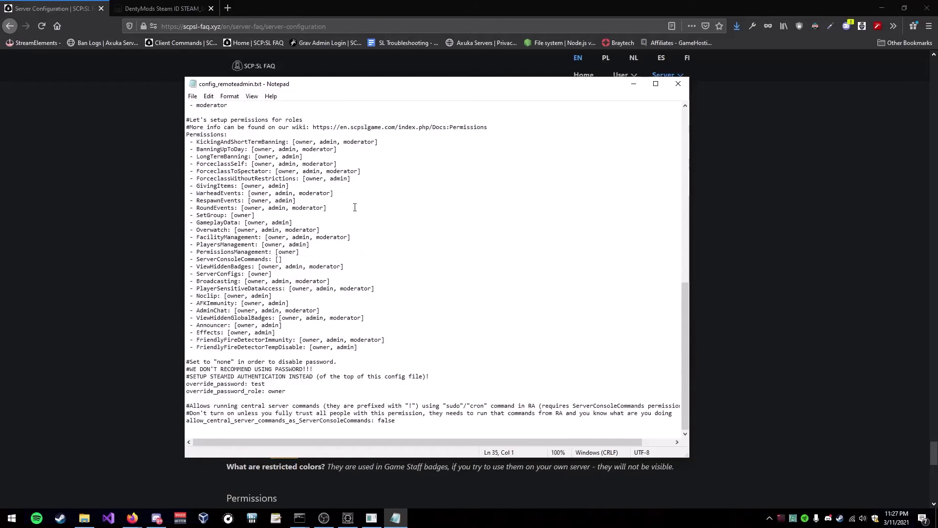
pyautogui.moveTo(186, 135); pyautogui.dragTo(464, 378)
pyautogui.click(111, 312)
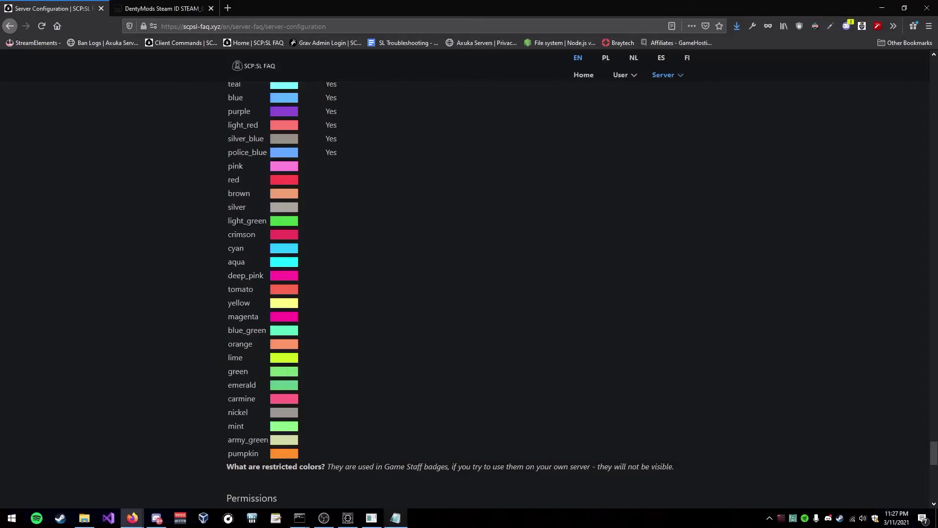
# Switch back to the game, open Remote Admin, and use the server events to toggle Round Lock and start the round
pyautogui.click(347, 518)
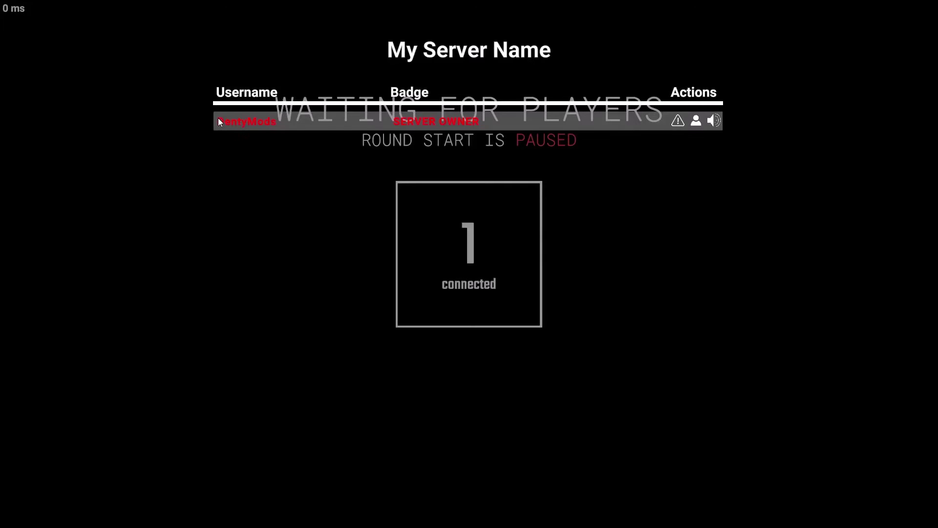
pyautogui.press('n')
pyautogui.press('m')
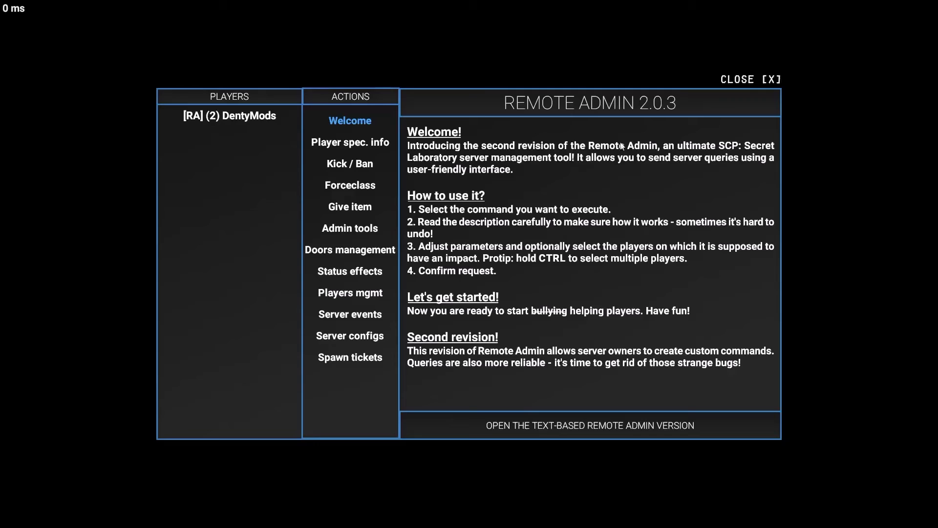
pyautogui.click(362, 339)
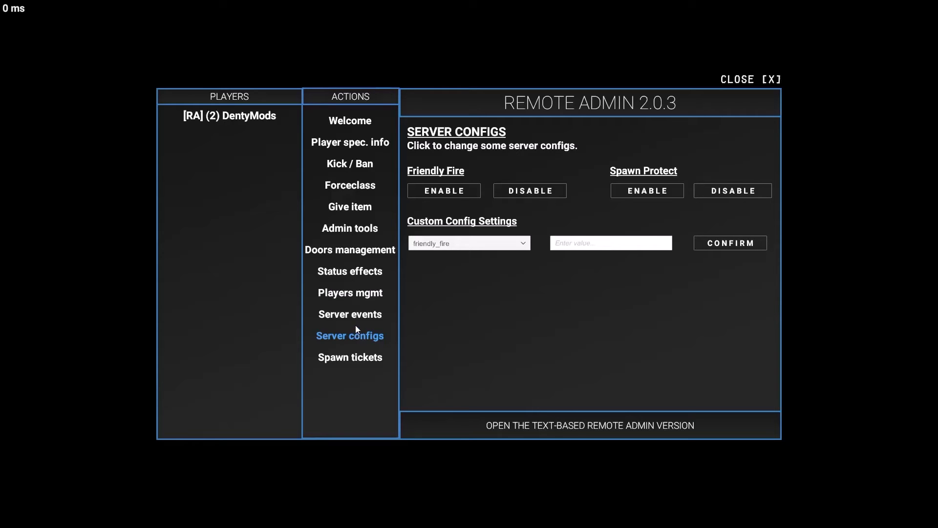
pyautogui.click(353, 316)
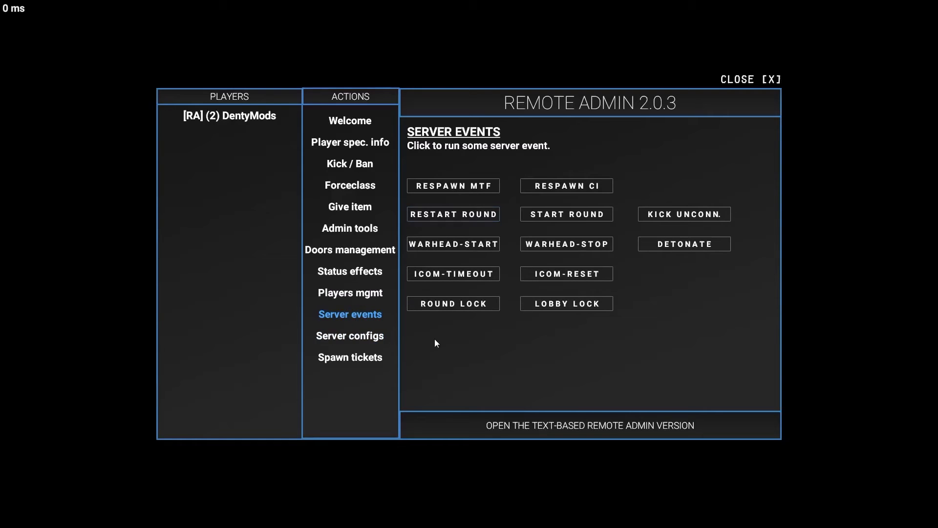
pyautogui.click(454, 305)
pyautogui.click(561, 213)
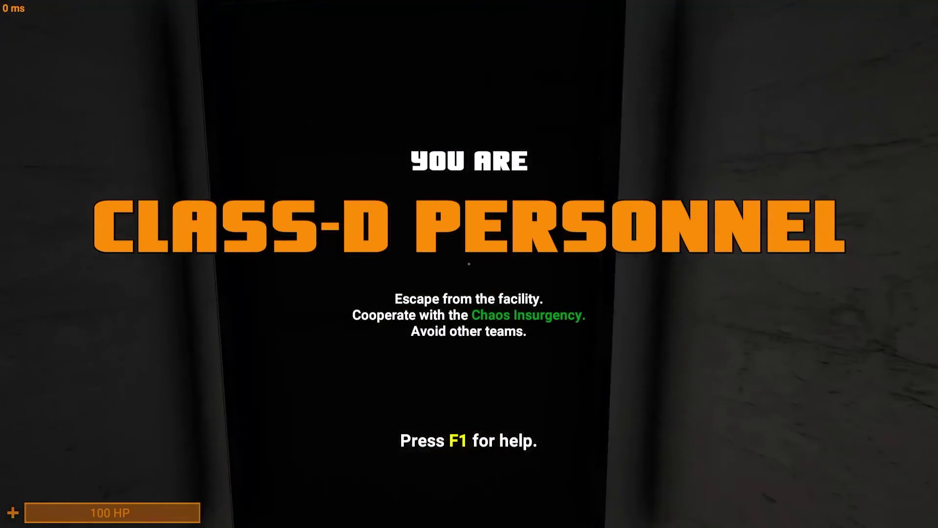
# Leave the Class-D cell and run along the cell corridor
pyautogui.press('w')
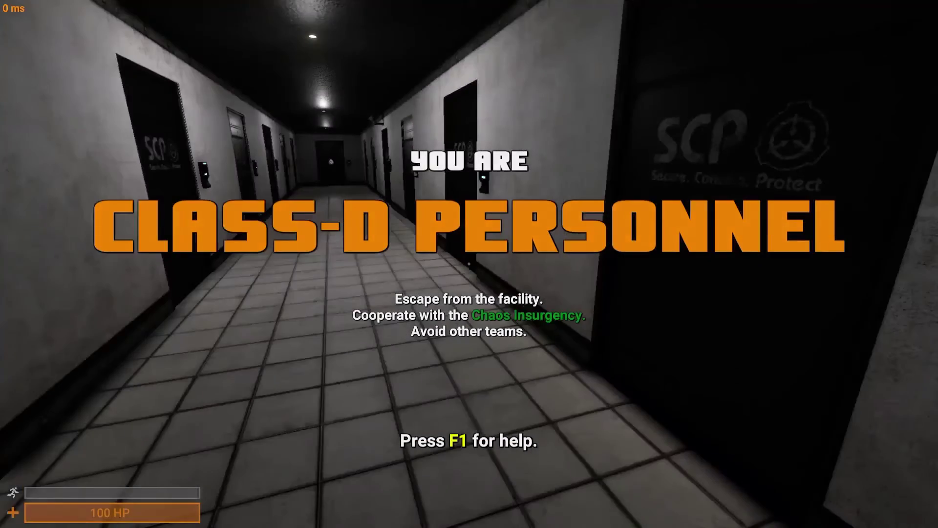
pyautogui.hotkey('shift', 'w')
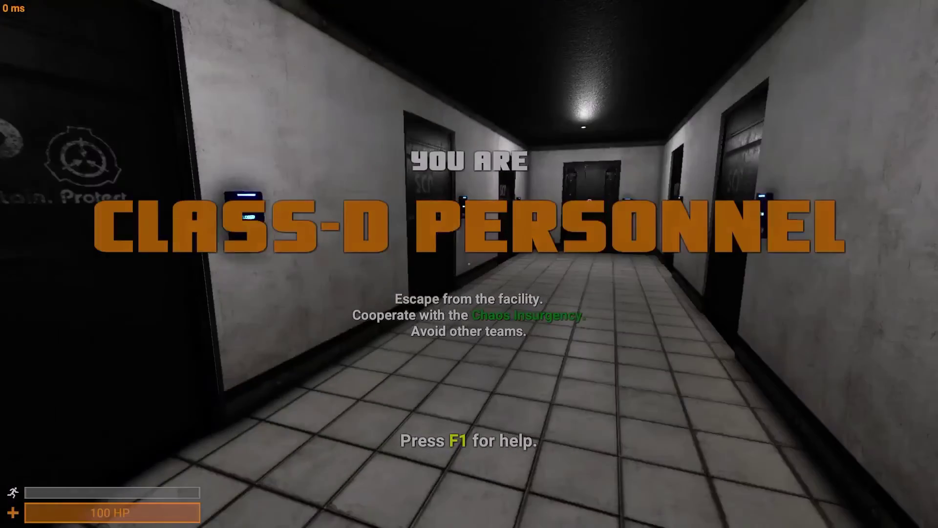
pyautogui.hotkey('shift', 'w')
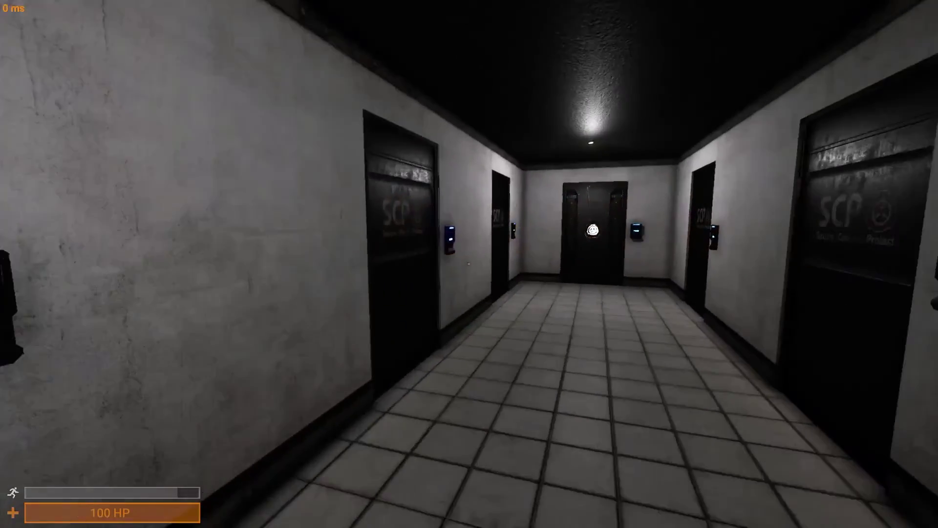
pyautogui.hotkey('shift', 'w')
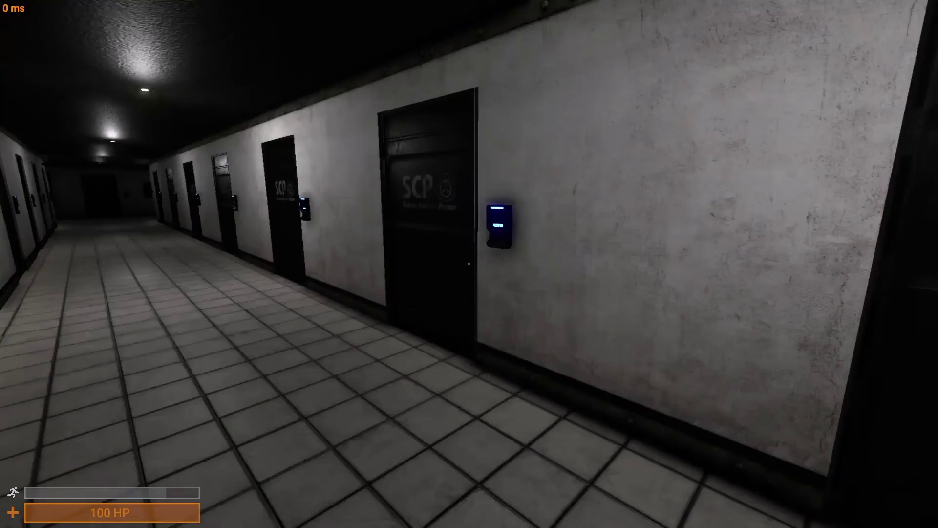
pyautogui.press('w')
# Reopen Remote Admin and look through its action categories, from Player spec. info to Spawn tickets, ending on Doors management
pyautogui.press('n')
pyautogui.press('m')
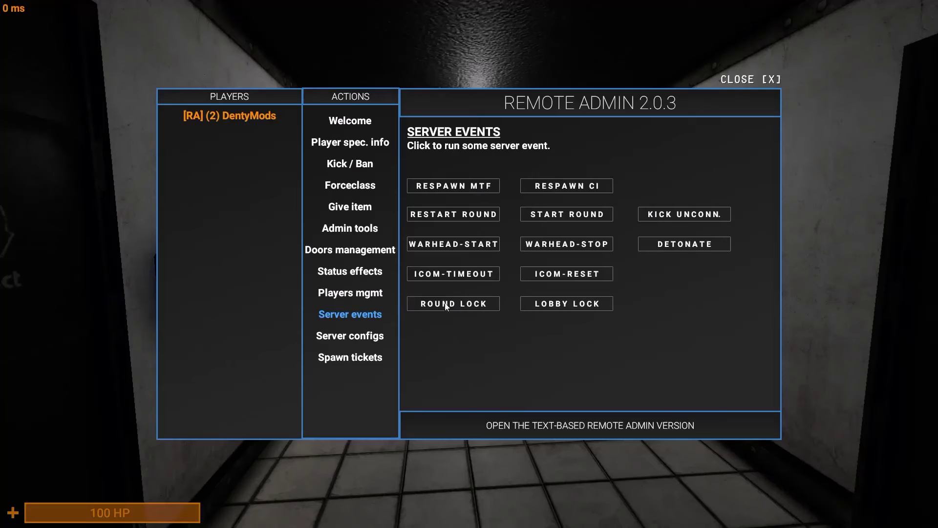
pyautogui.click(355, 143)
pyautogui.click(358, 165)
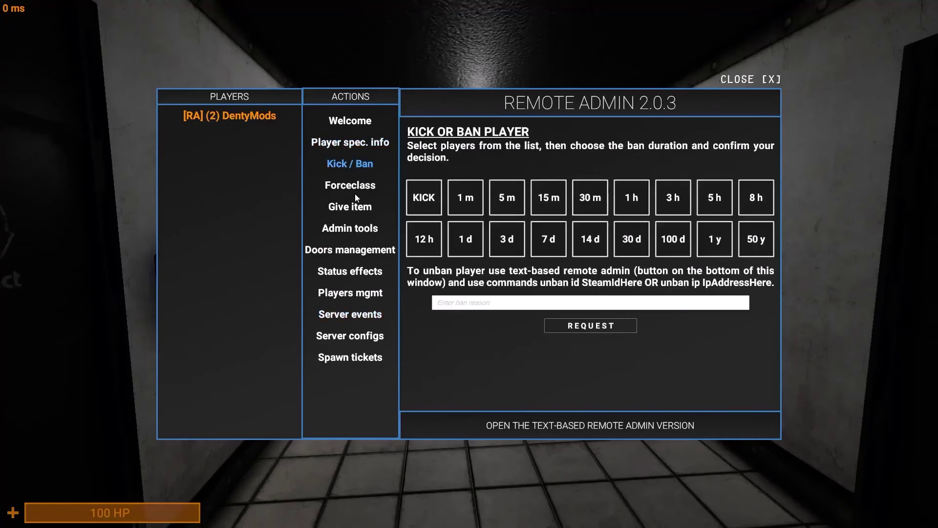
pyautogui.click(349, 187)
pyautogui.click(351, 209)
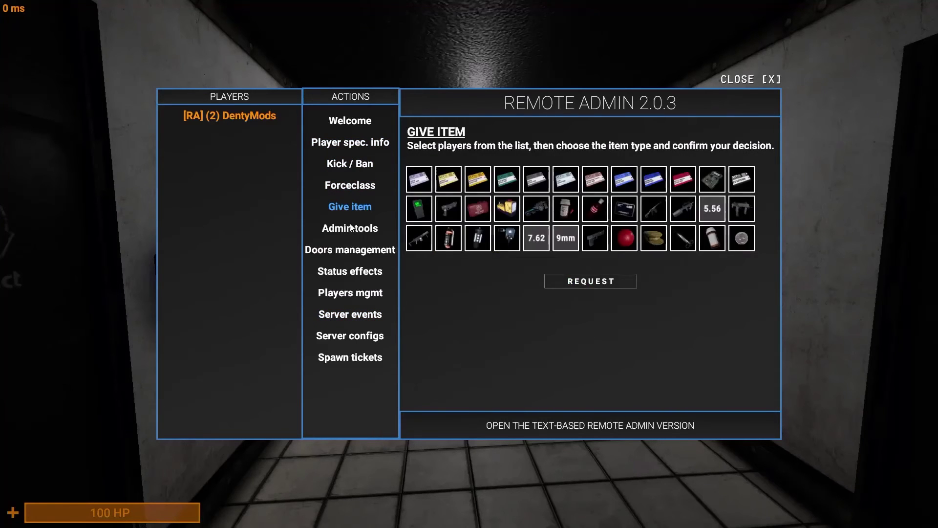
pyautogui.click(351, 227)
pyautogui.click(347, 250)
pyautogui.click(344, 270)
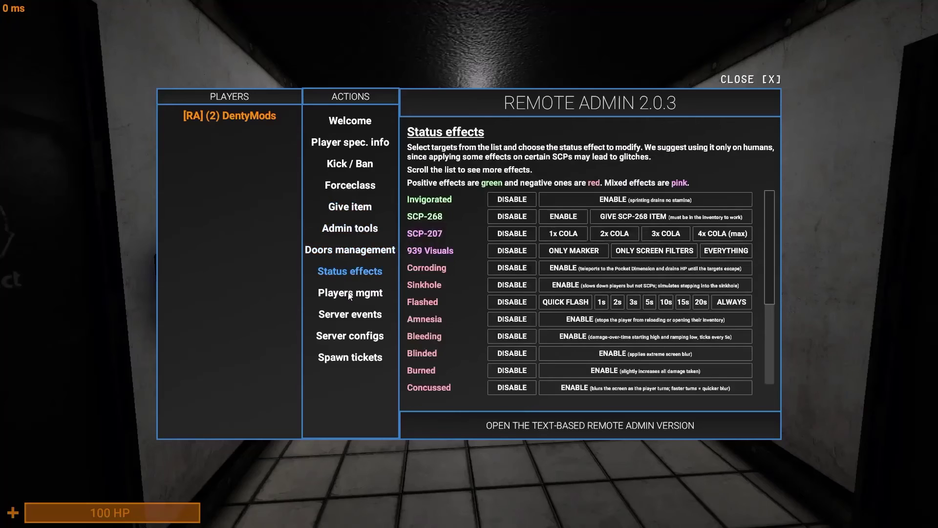
pyautogui.click(348, 295)
pyautogui.click(349, 316)
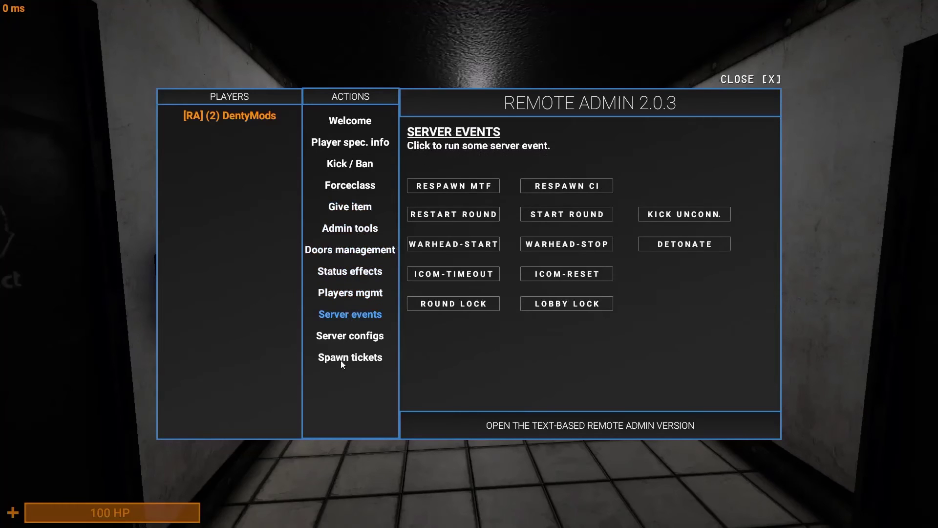
pyautogui.click(341, 361)
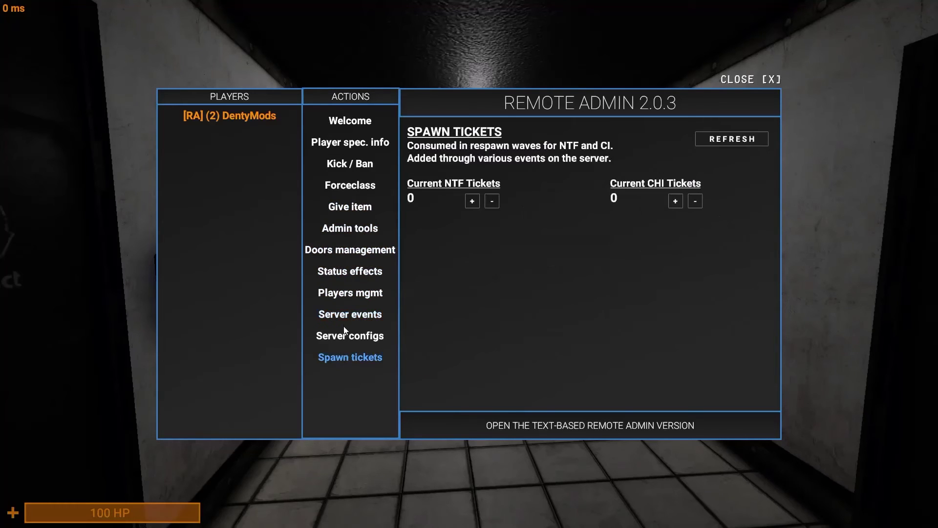
pyautogui.click(359, 253)
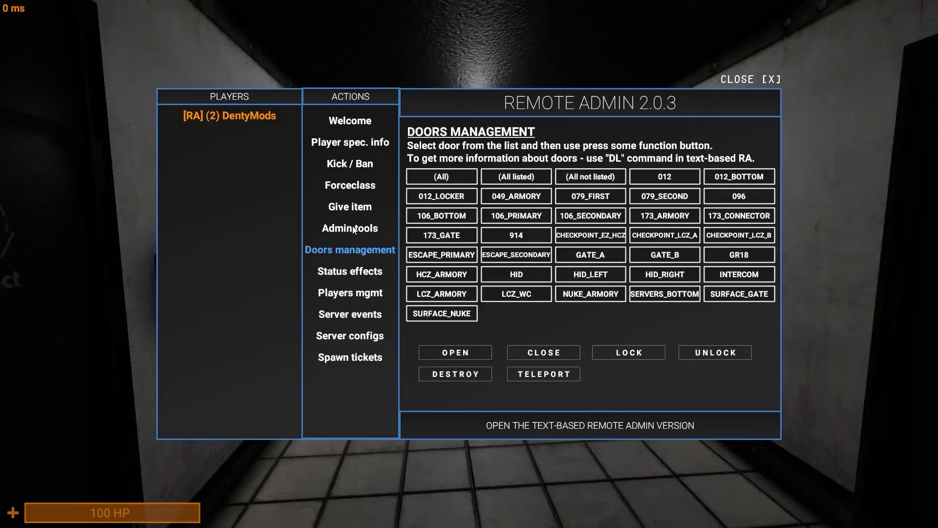
# Enable Noclip for the own player through the Admin tools and close Remote Admin
pyautogui.click(353, 227)
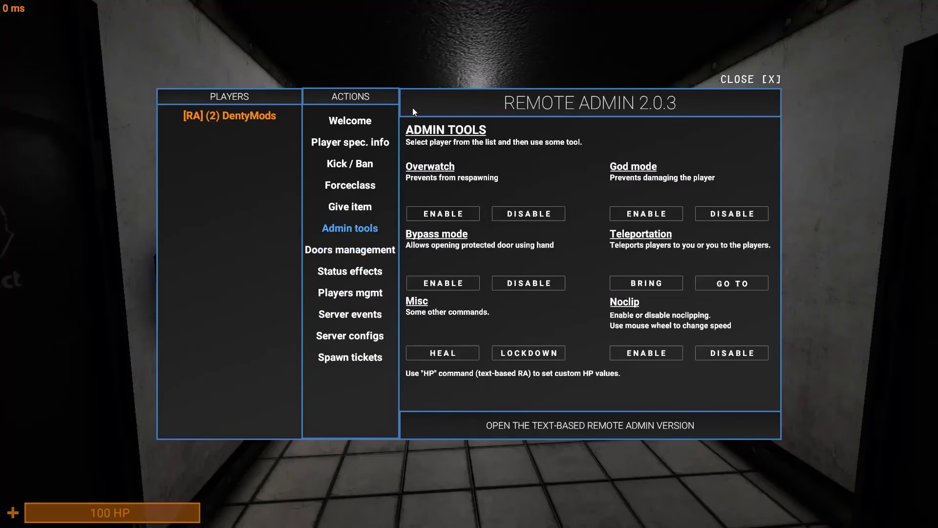
pyautogui.click(232, 114)
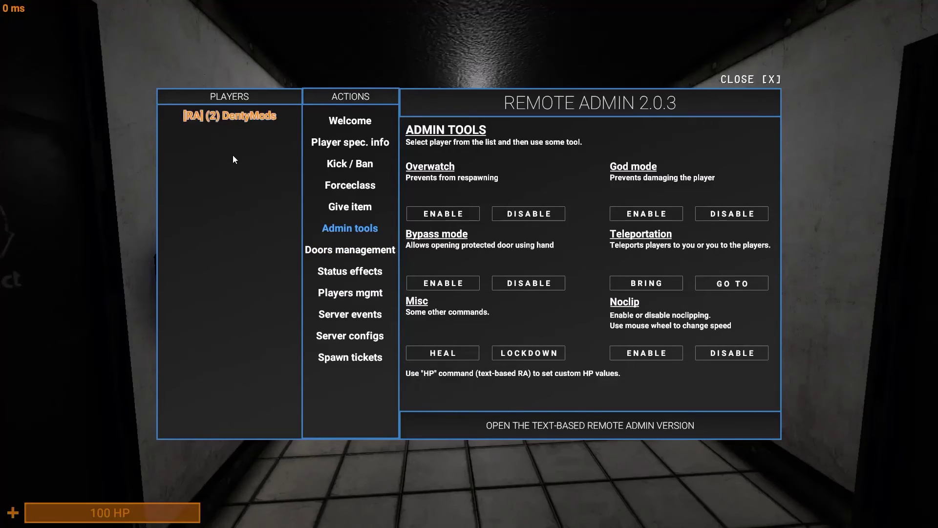
pyautogui.click(223, 115)
pyautogui.click(646, 352)
pyautogui.press('m')
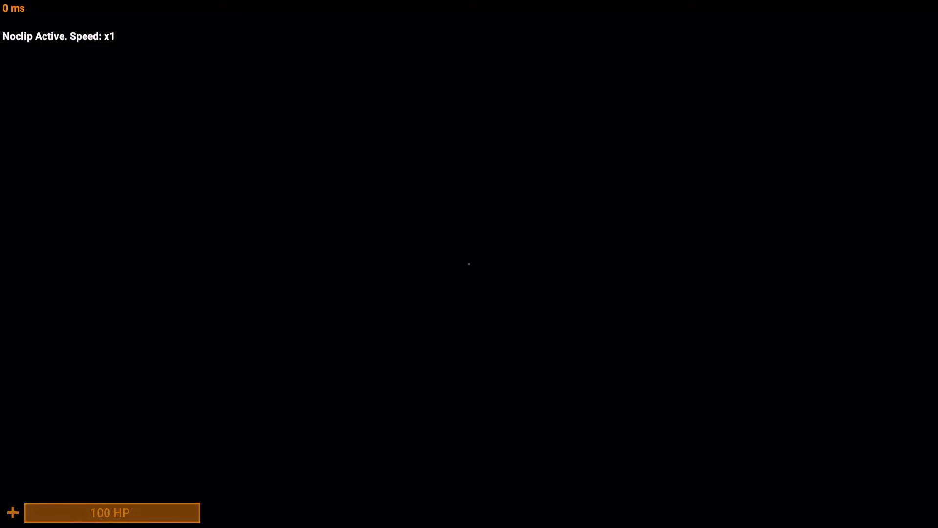
# Test noclip by flying through the walls and rooms of the facility
pyautogui.press('w')
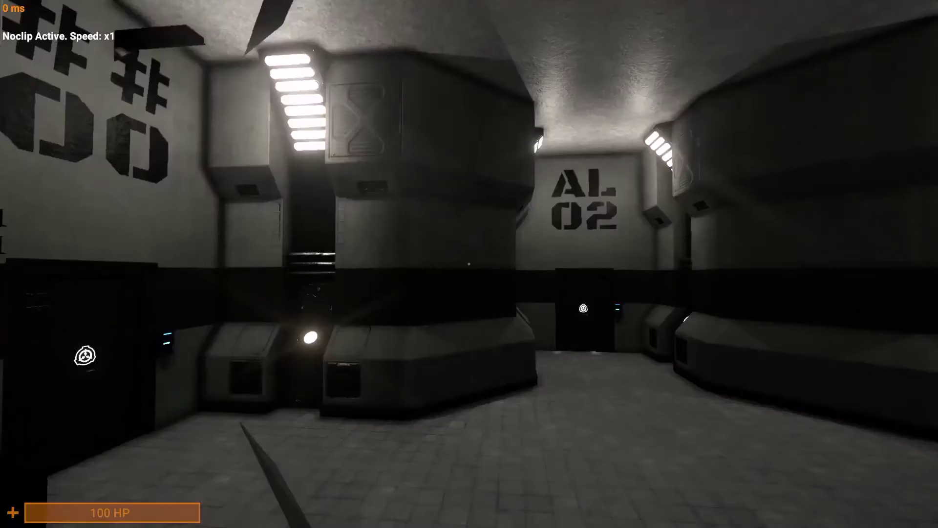
pyautogui.press('w')
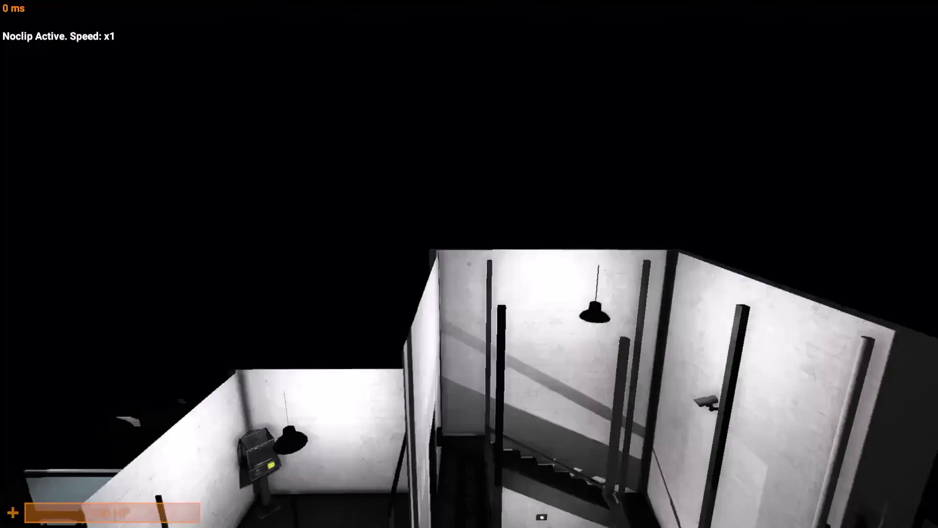
pyautogui.press('w')
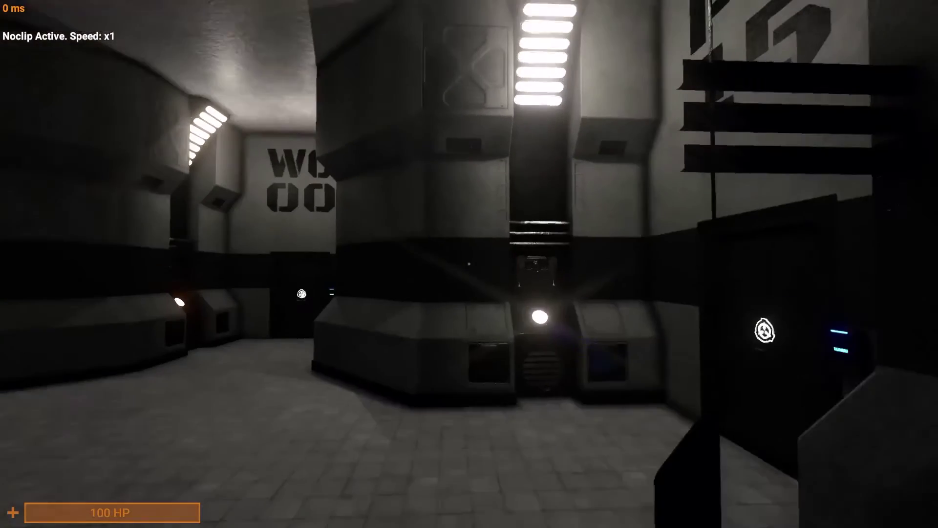
pyautogui.press('w')
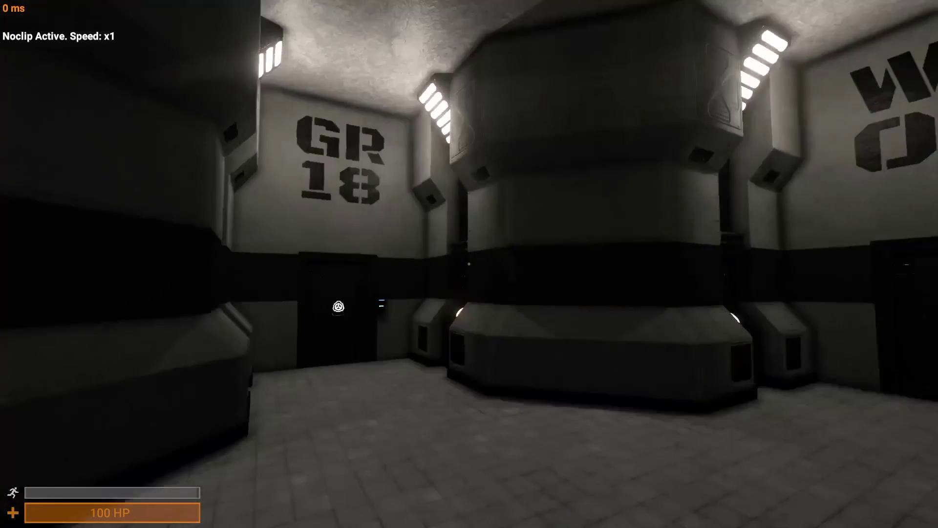
pyautogui.press('w')
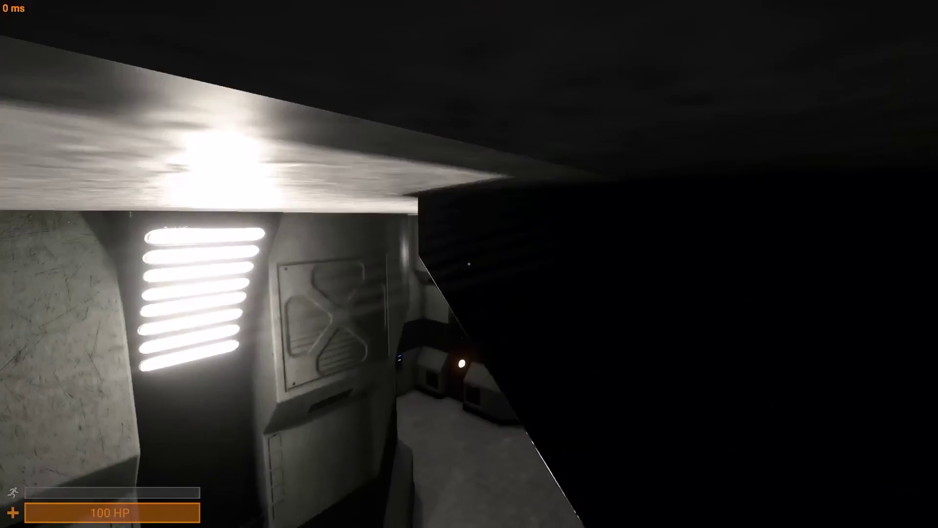
# Move on through the dark facility halls toward the doors marked GR 18, IT 12 and WC 00
pyautogui.press('w')
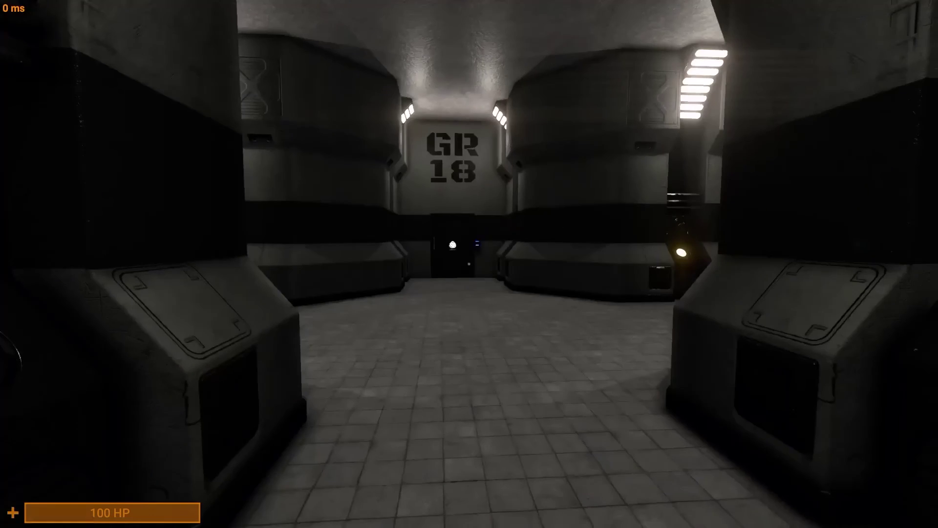
pyautogui.press('w')
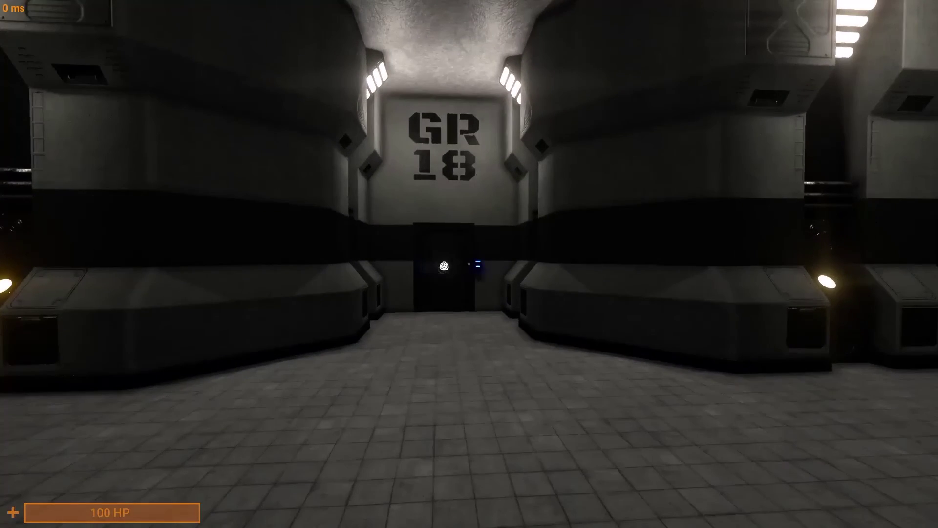
pyautogui.press('w')
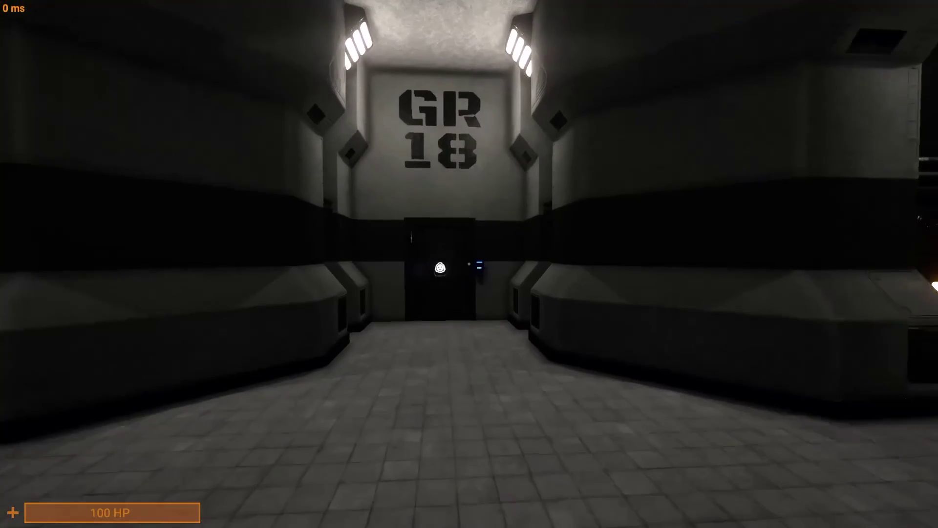
pyautogui.press('w')
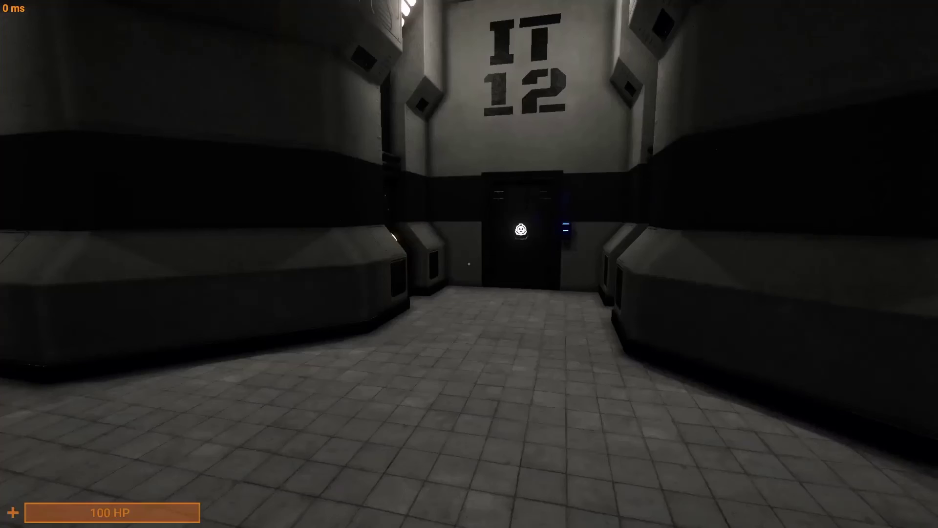
pyautogui.press('w')
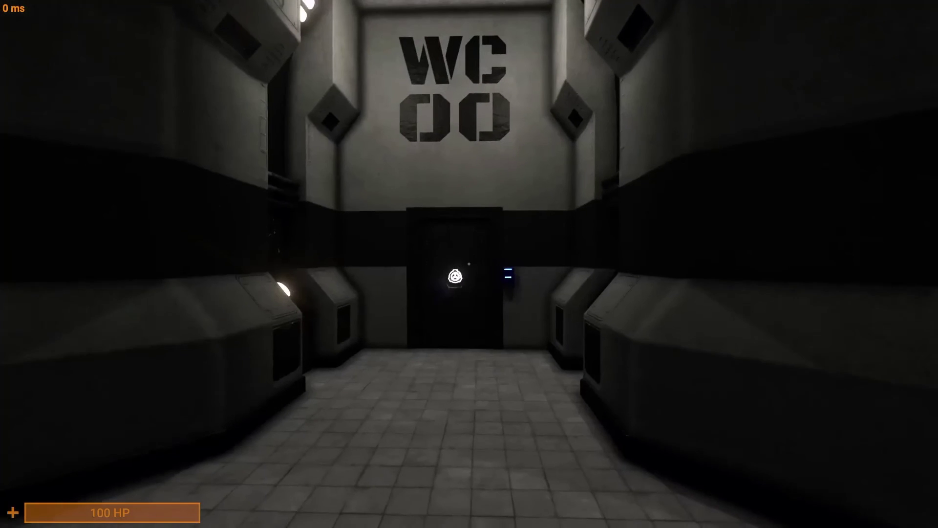
pyautogui.press('w')
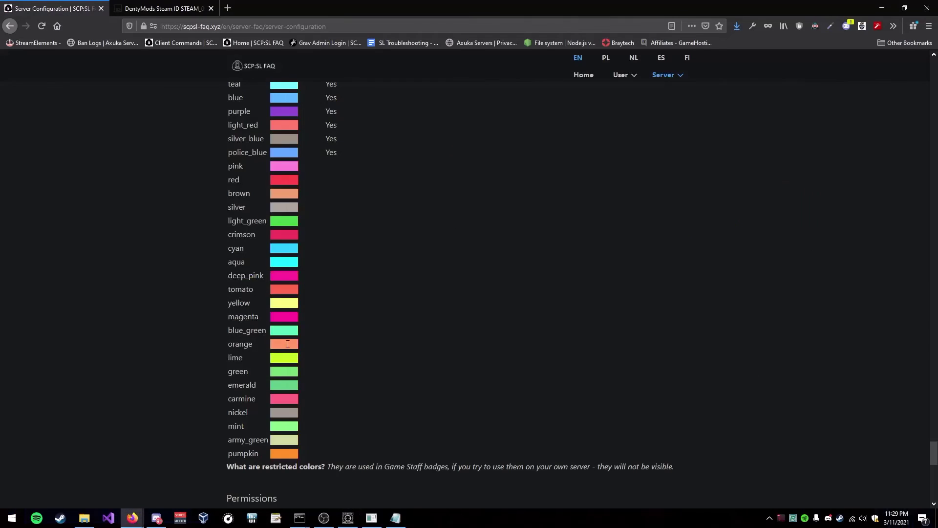
# Switch to config_remoteadmin.txt in Notepad
pyautogui.hotkey('alt', 'Tab')
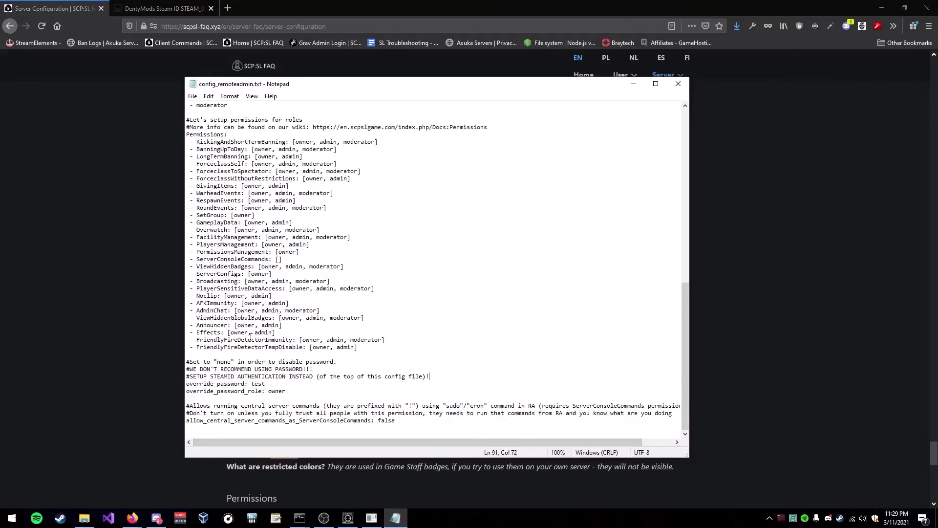